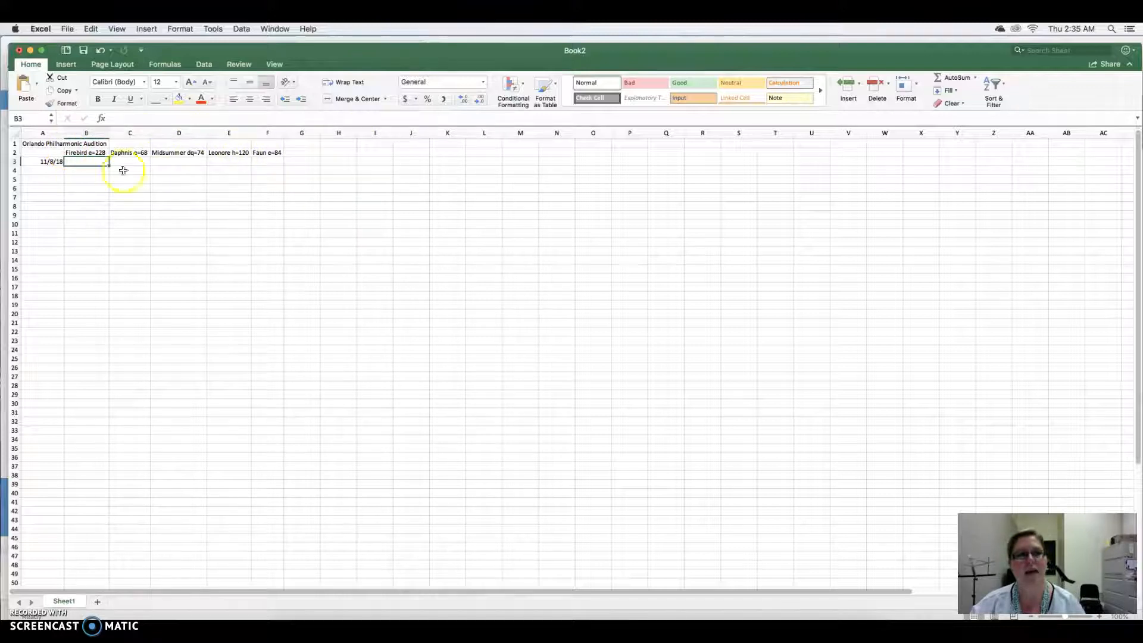
# - Fill the daily date series in column A from 11/8/18 in A3 down to 1/8/19 in A64
pyautogui.click(52, 165)
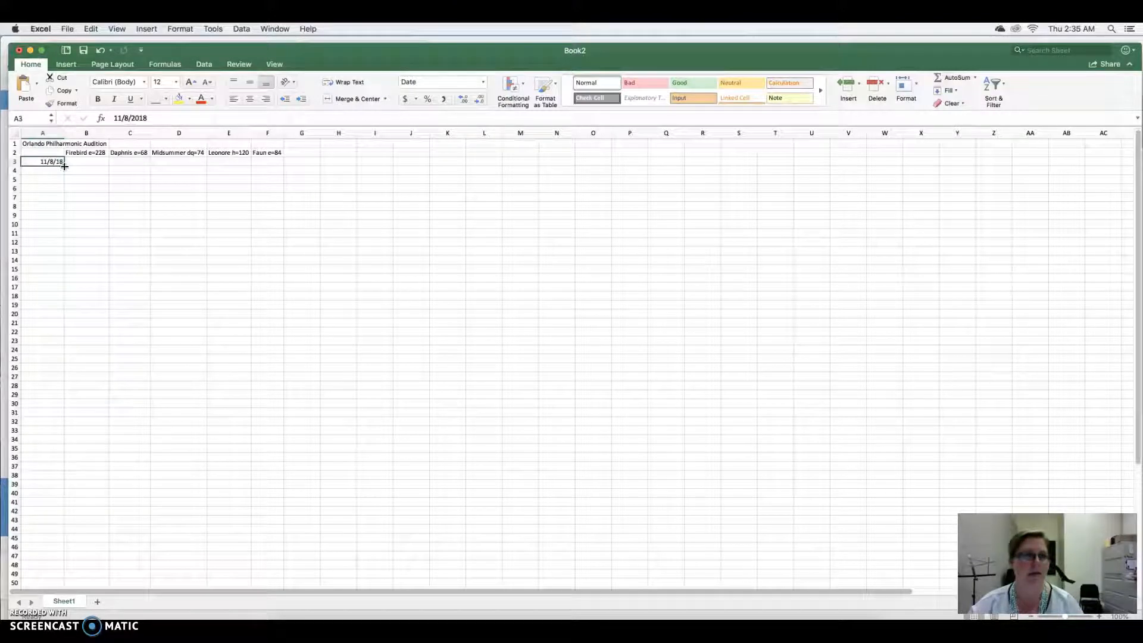
pyautogui.moveTo(64, 166)
pyautogui.mouseDown()
pyautogui.moveTo(44, 457)
pyautogui.moveTo(48, 571)
pyautogui.moveTo(63, 166)
pyautogui.mouseUp()
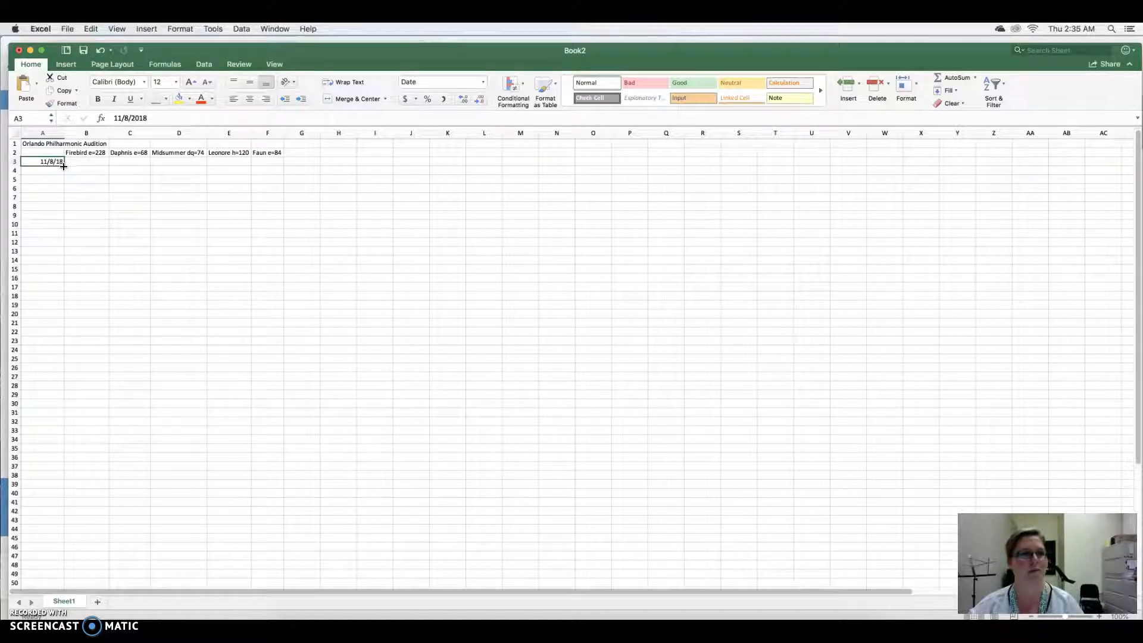
pyautogui.click(64, 165)
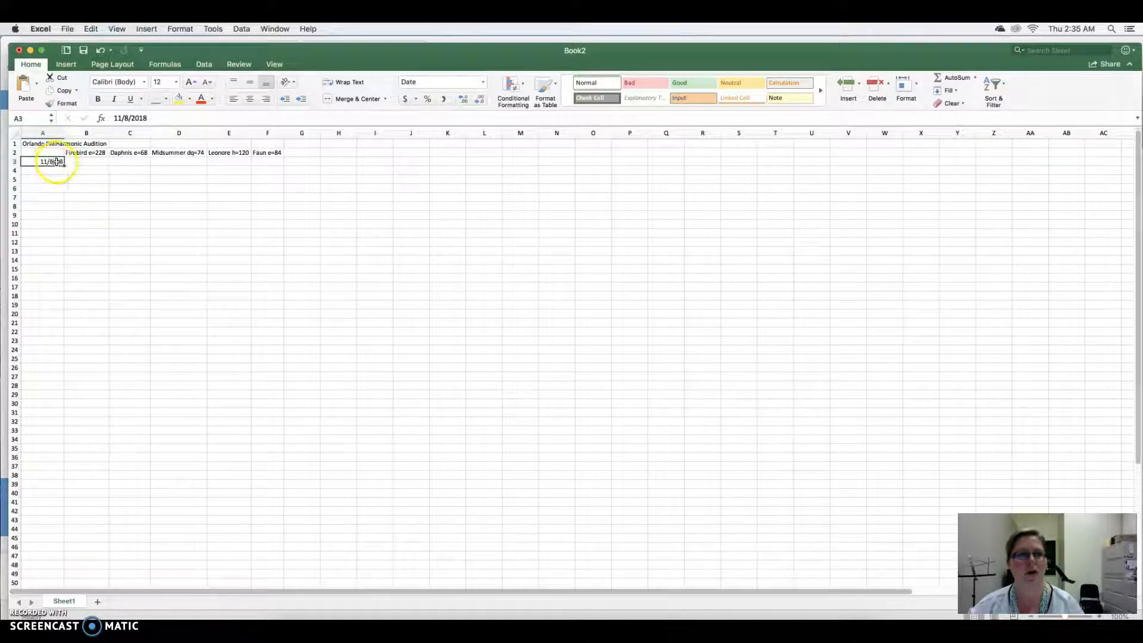
pyautogui.moveTo(65, 165); pyautogui.dragTo(59, 558)
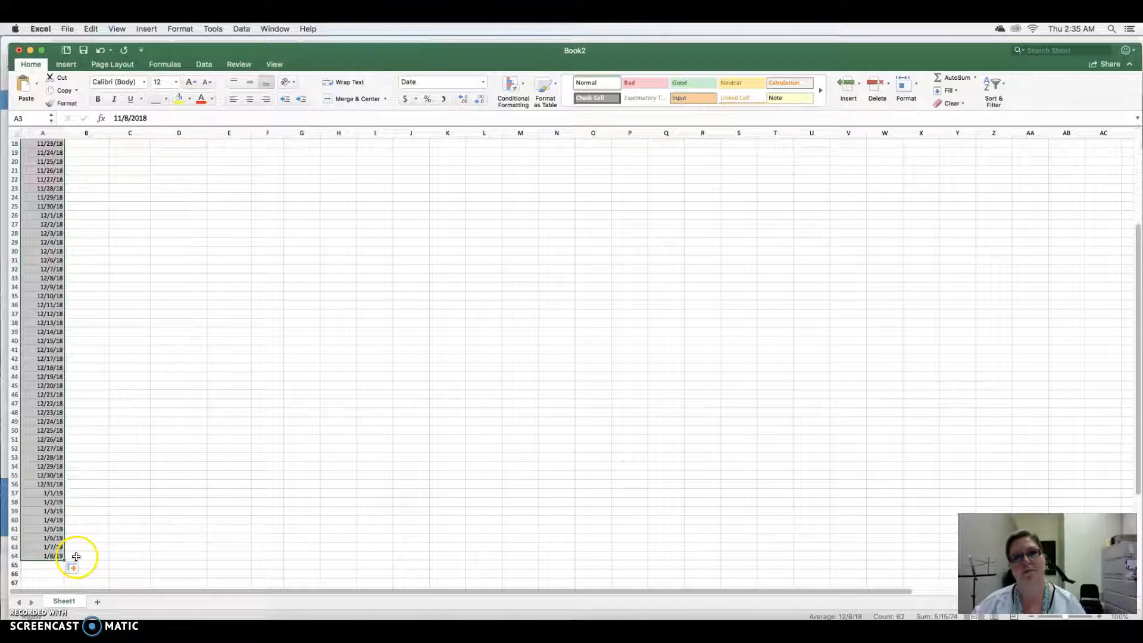
pyautogui.scroll(6, 93, 355)
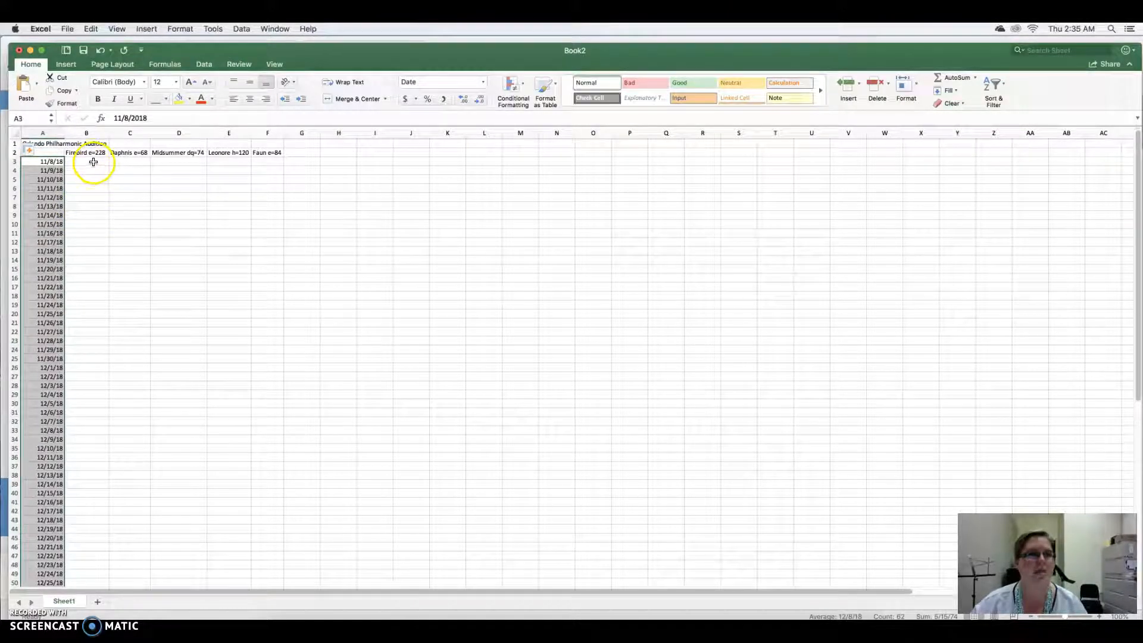
pyautogui.click(101, 324)
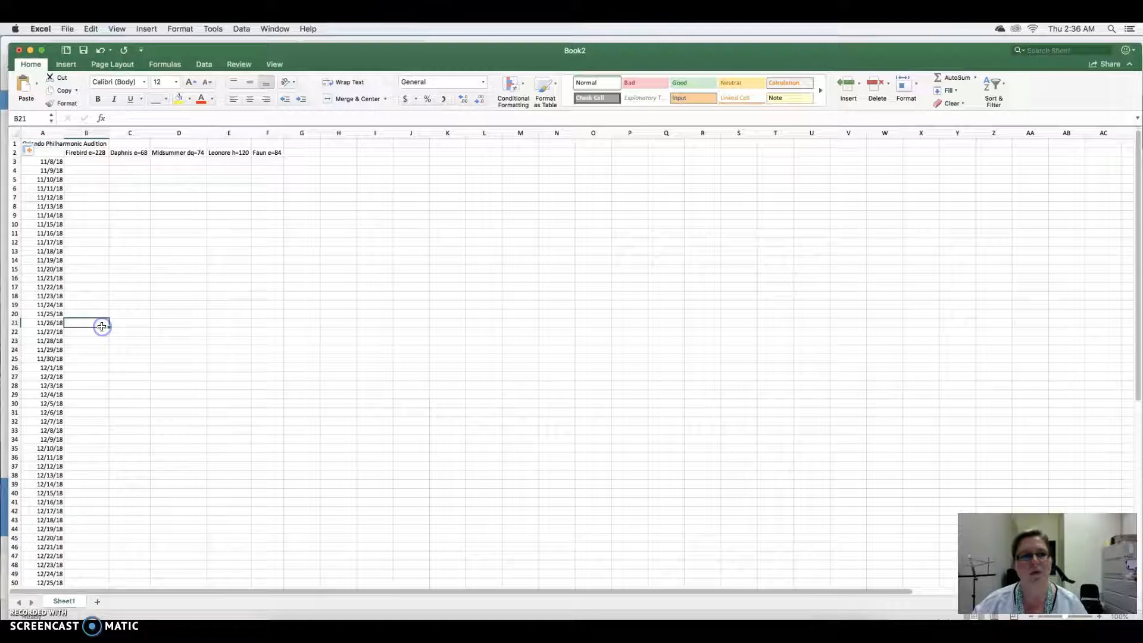
pyautogui.scroll(-6, 102, 326)
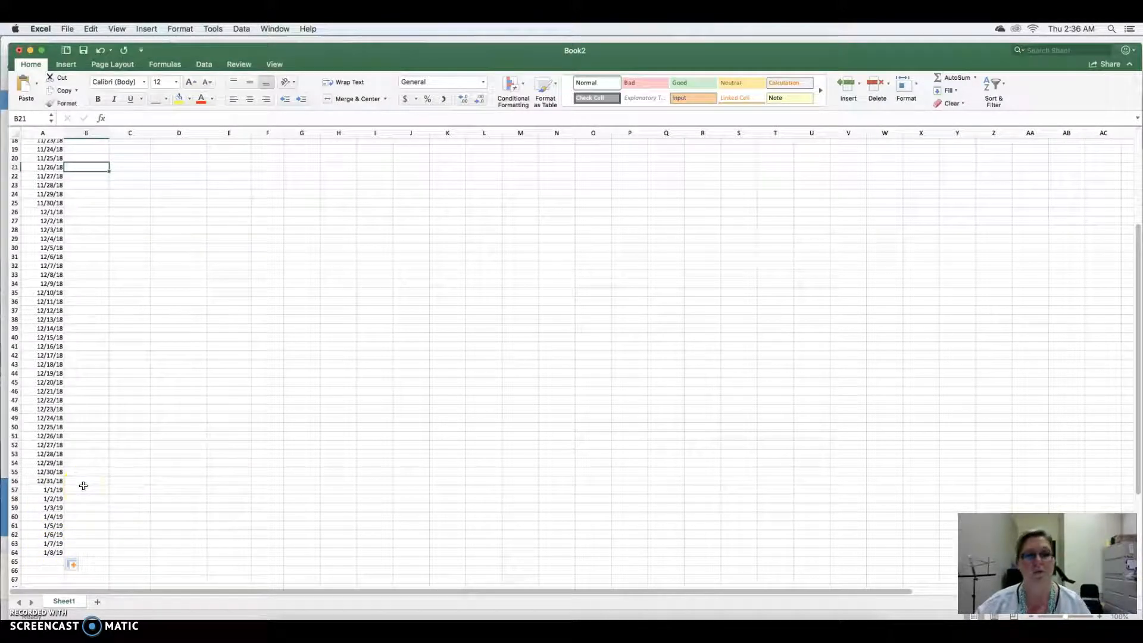
pyautogui.click(50, 552)
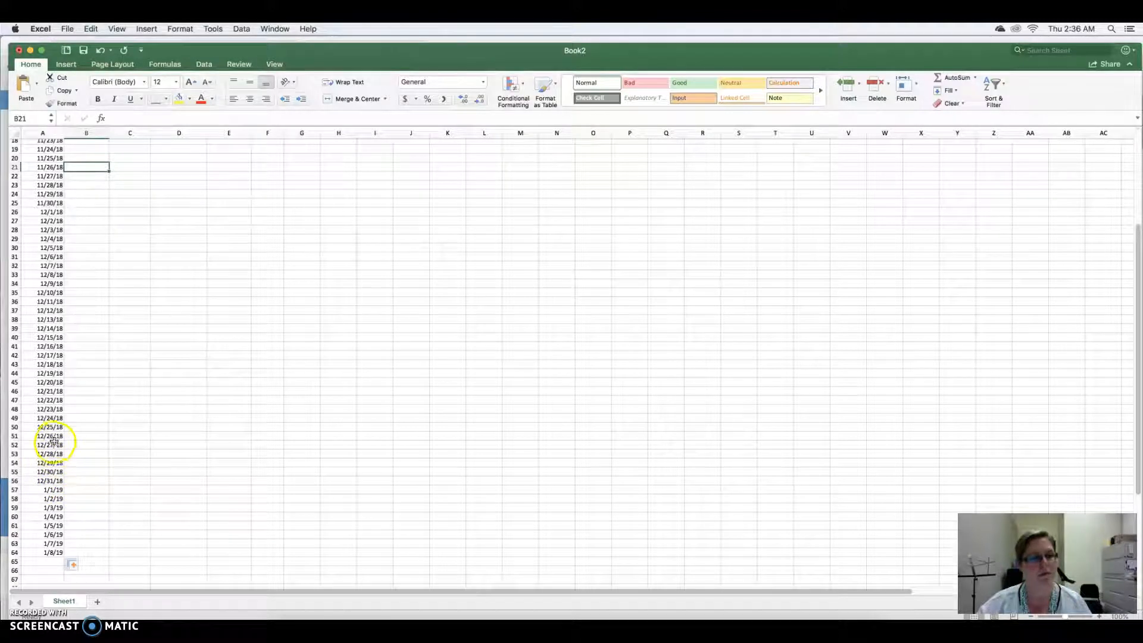
# - Enter the goal tempos in the 12/25/18 row: Firebird 228, Daphnis 68, Midsummer 74, Leonore 120 and Faun 84
pyautogui.click(84, 425)
pyautogui.scroll(8, 84, 425)
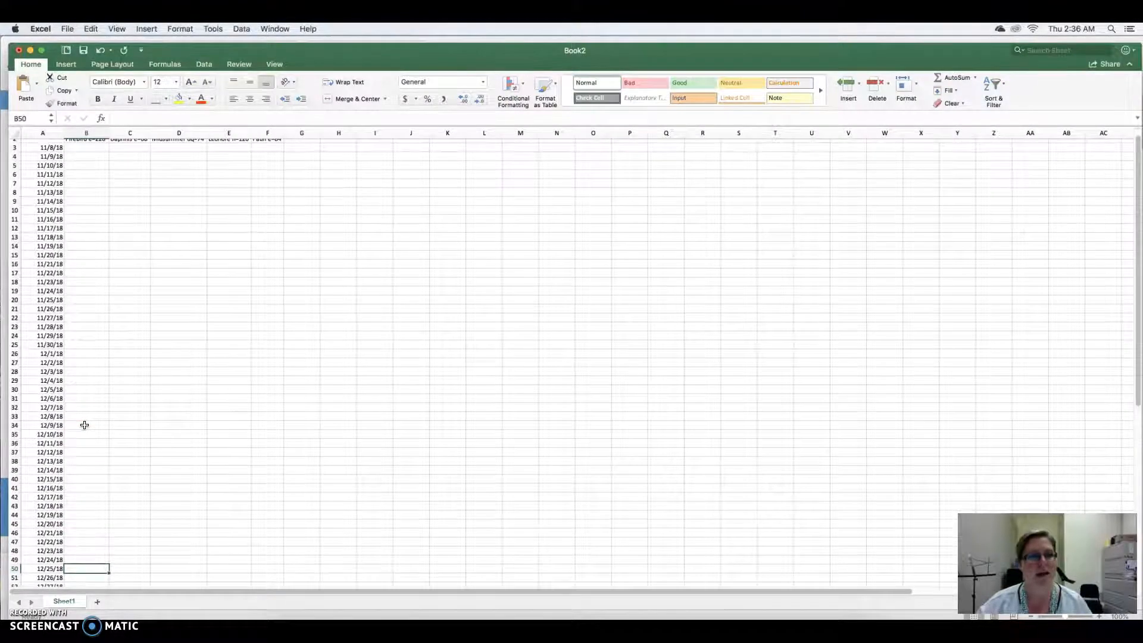
pyautogui.scroll(1, 85, 425)
pyautogui.scroll(-1, 85, 424)
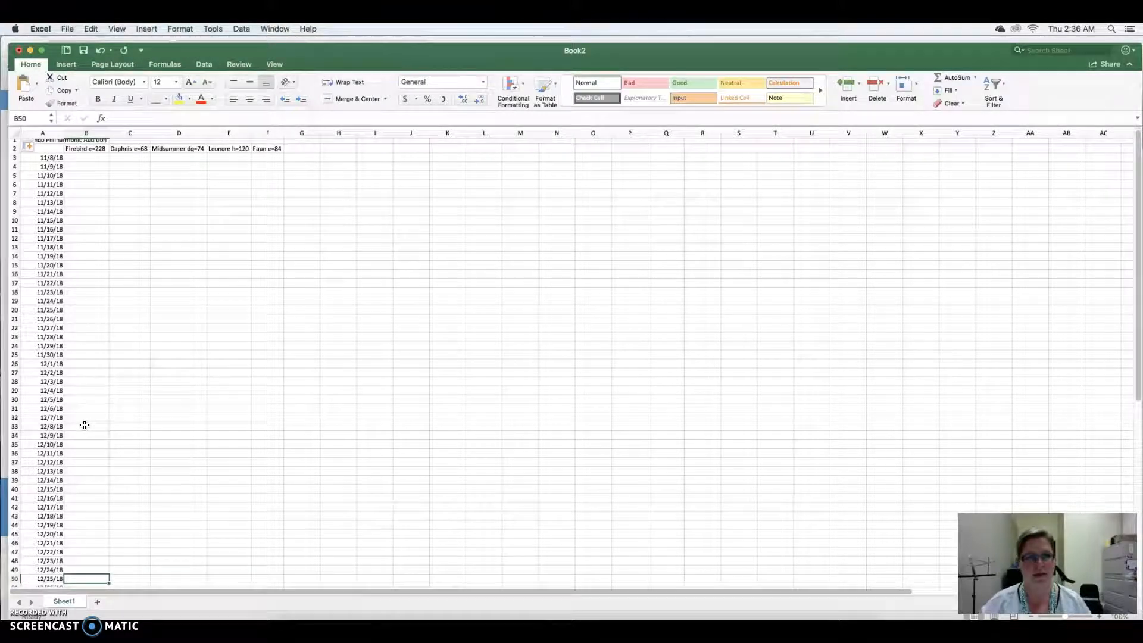
pyautogui.write('228')
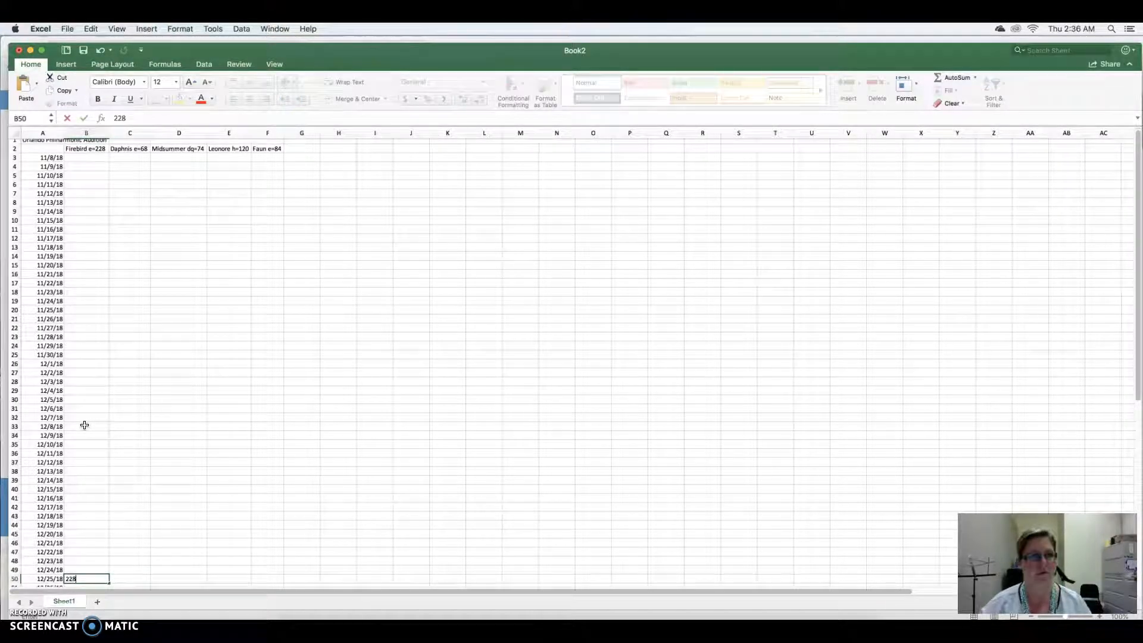
pyautogui.click(131, 578)
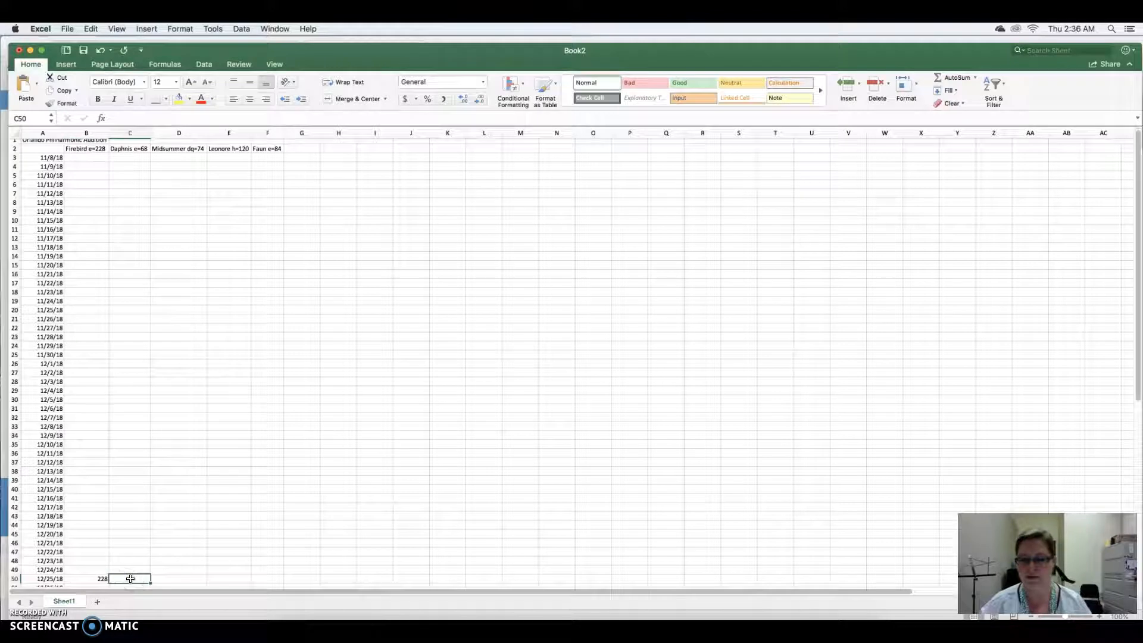
pyautogui.click(192, 579)
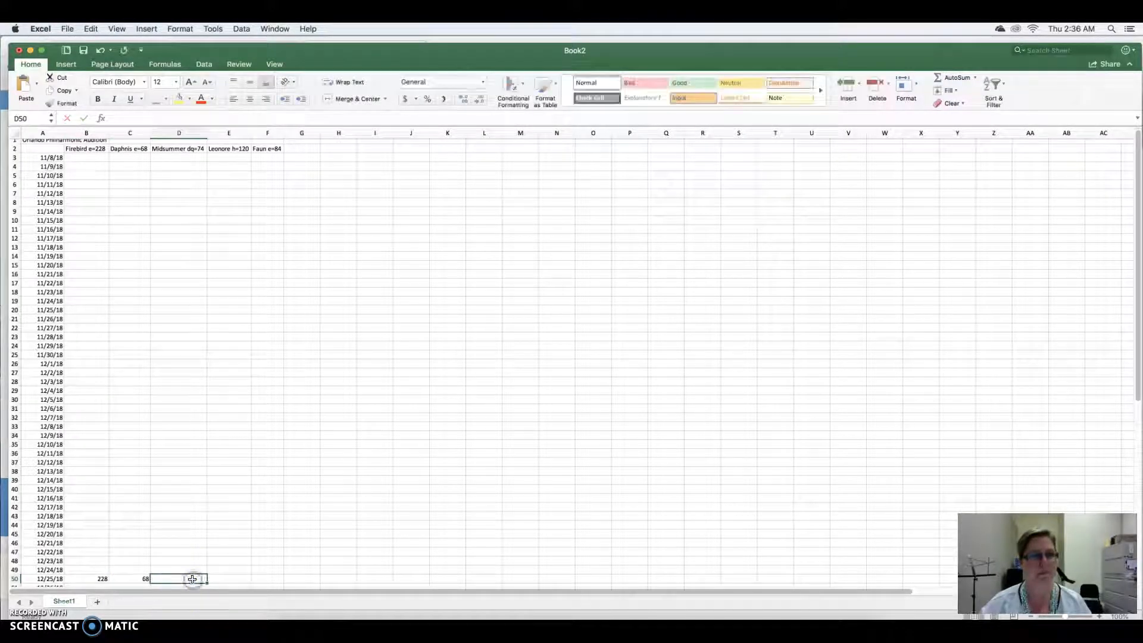
pyautogui.click(228, 577)
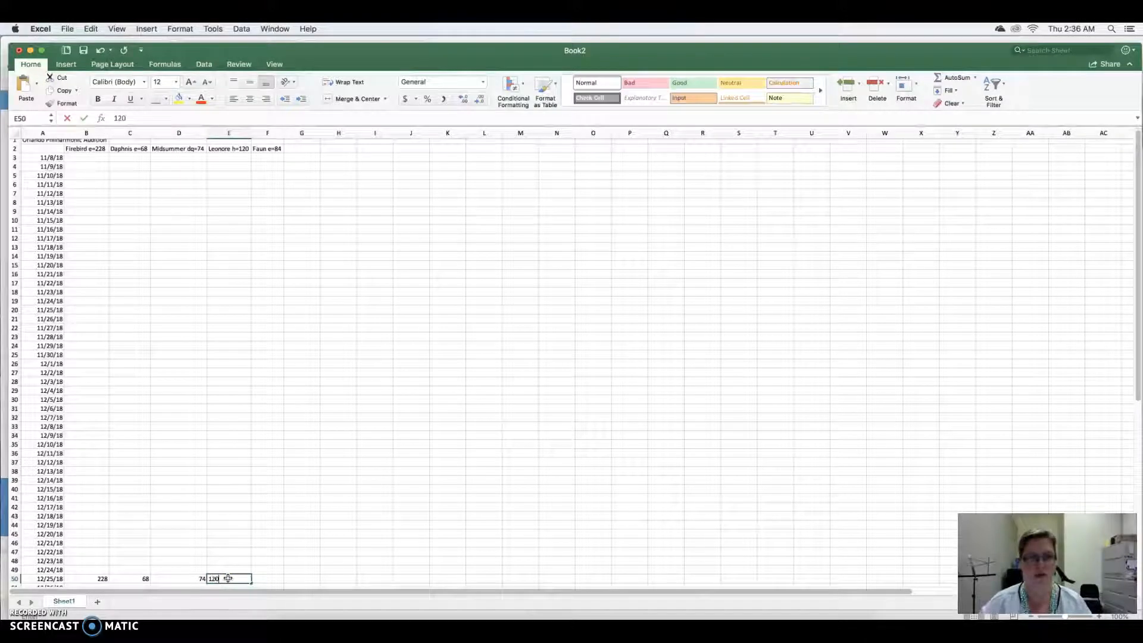
pyautogui.write('120')
pyautogui.click(258, 579)
pyautogui.write('84')
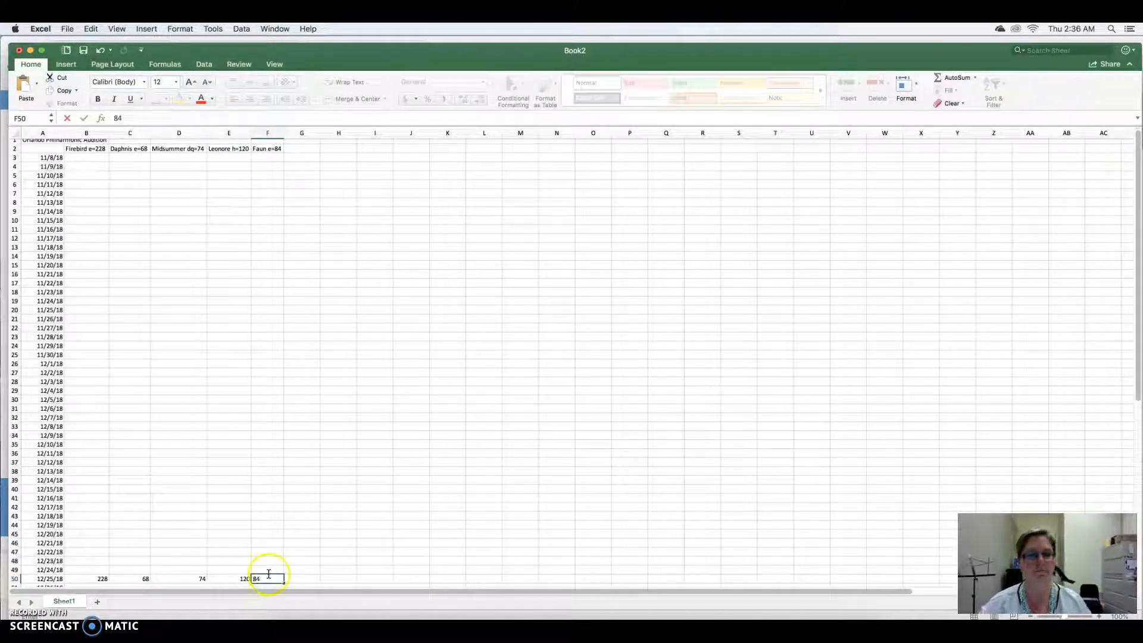
# - Enter 84 for Faun and 68 for Daphnis in the 12/24/18 row
pyautogui.click(268, 570)
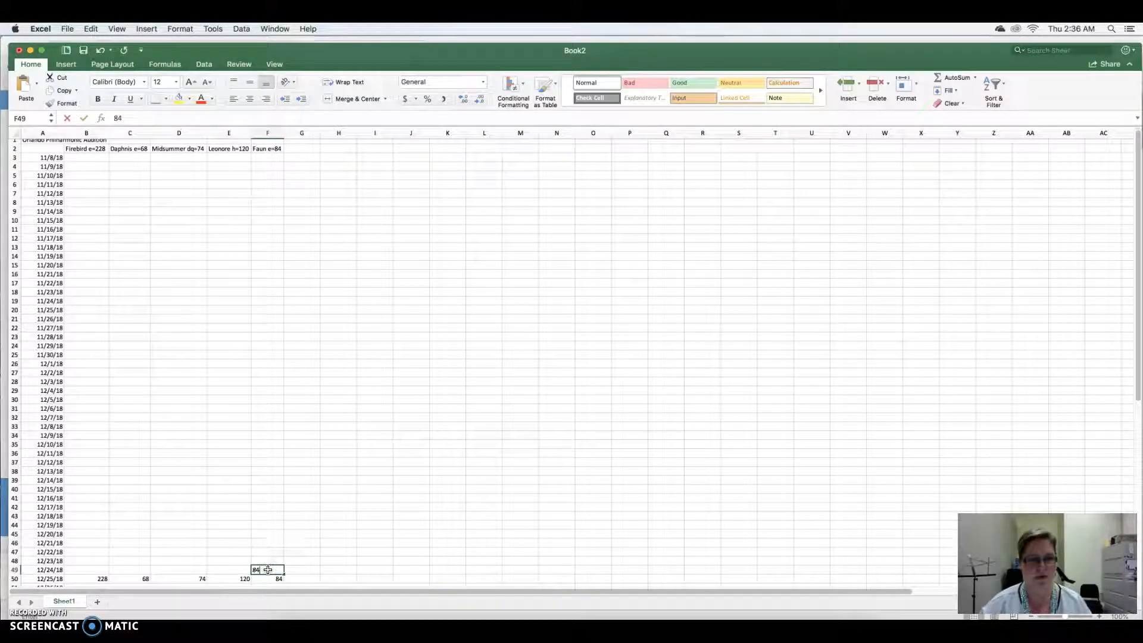
pyautogui.write('84')
pyautogui.click(139, 570)
pyautogui.write('68')
# - Fill the Faun tempo 84 and the Daphnis tempo 68 upward through their columns to the 11/8/18 row
pyautogui.click(144, 579)
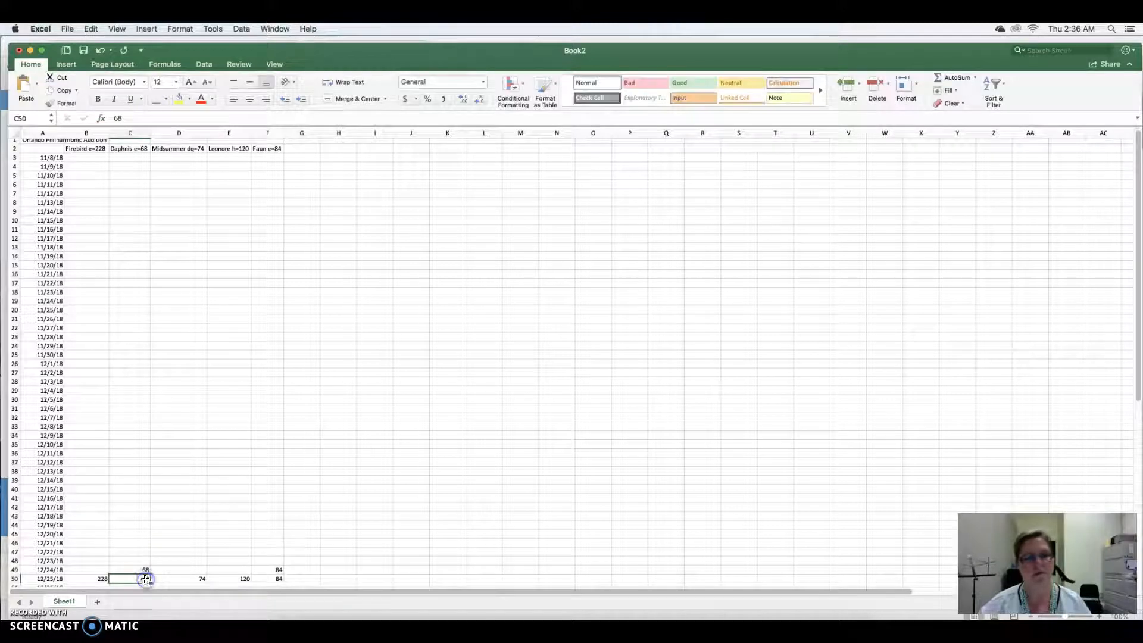
pyautogui.moveTo(262, 577); pyautogui.dragTo(276, 570)
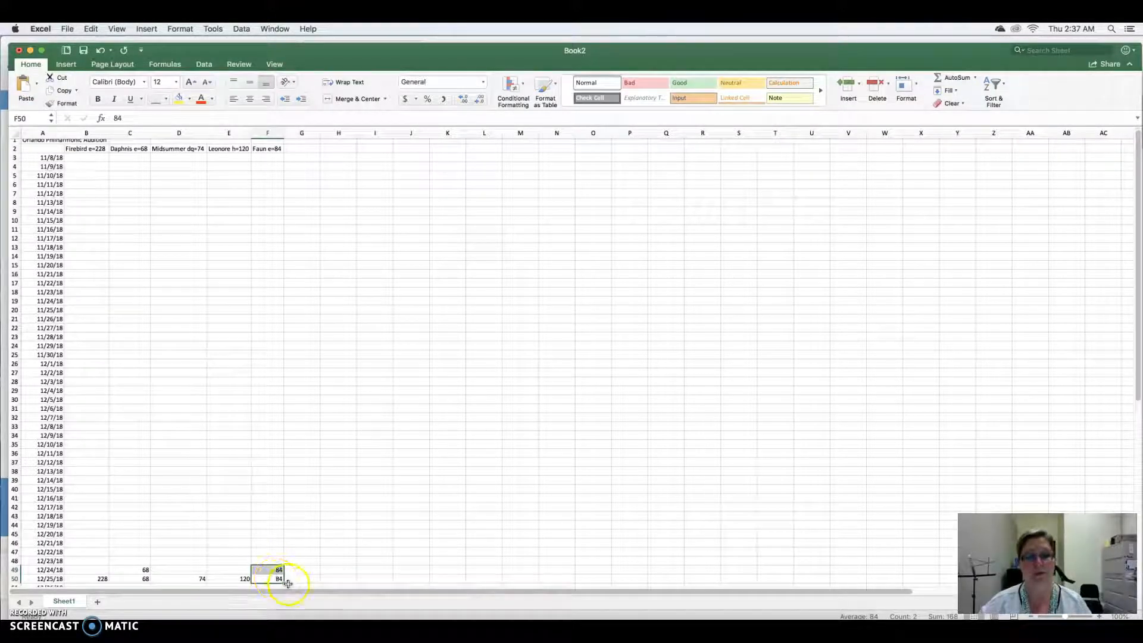
pyautogui.moveTo(283, 581); pyautogui.dragTo(275, 160)
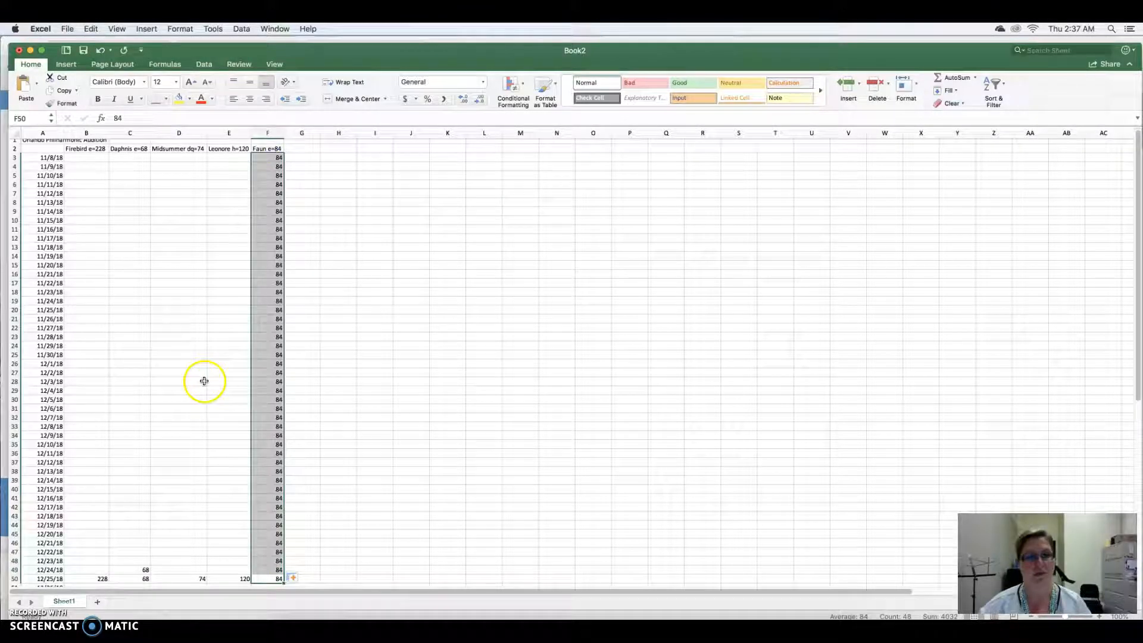
pyautogui.moveTo(142, 577); pyautogui.dragTo(119, 167)
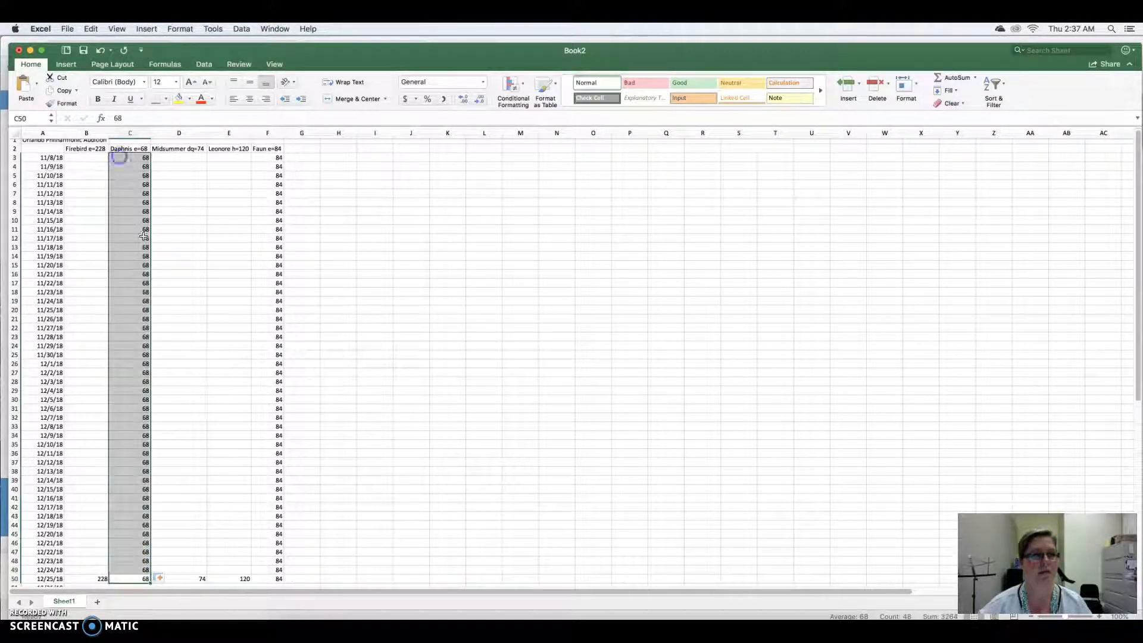
# - Extend the Daphnis 68 and Faun 84 values down to the 1/8/19 row
pyautogui.scroll(-6, 197, 388)
pyautogui.moveTo(144, 391); pyautogui.dragTo(135, 529)
pyautogui.moveTo(274, 393); pyautogui.dragTo(263, 531)
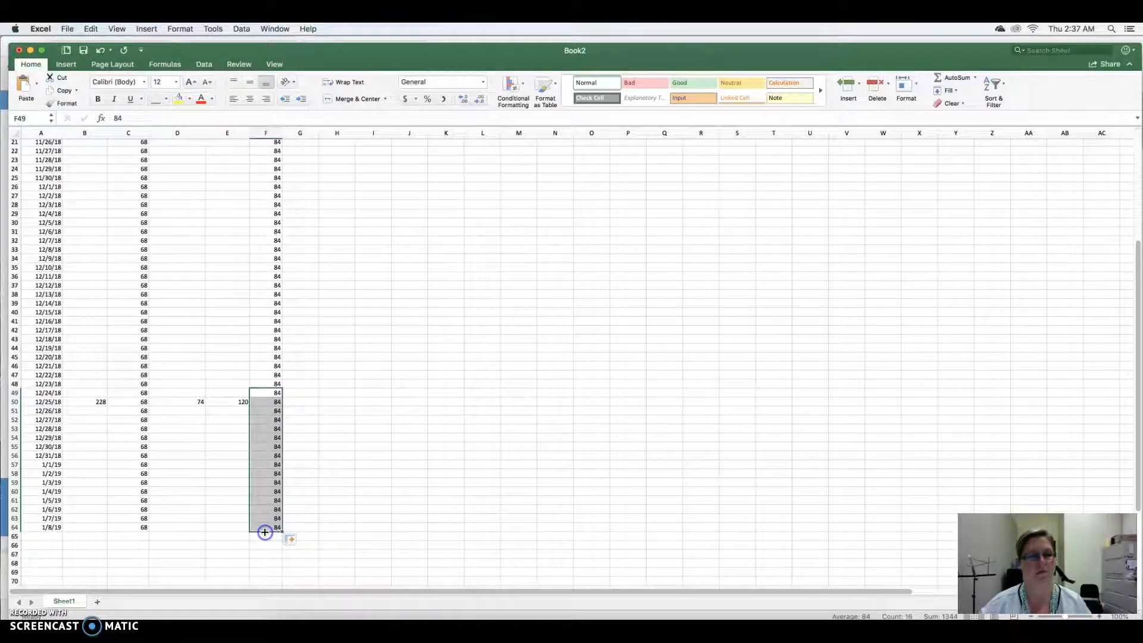
# - Enter a starting tempo of 40 for Firebird, Midsummer and Leonore in the 11/8/18 row
pyautogui.scroll(6, 216, 397)
pyautogui.scroll(2, 216, 397)
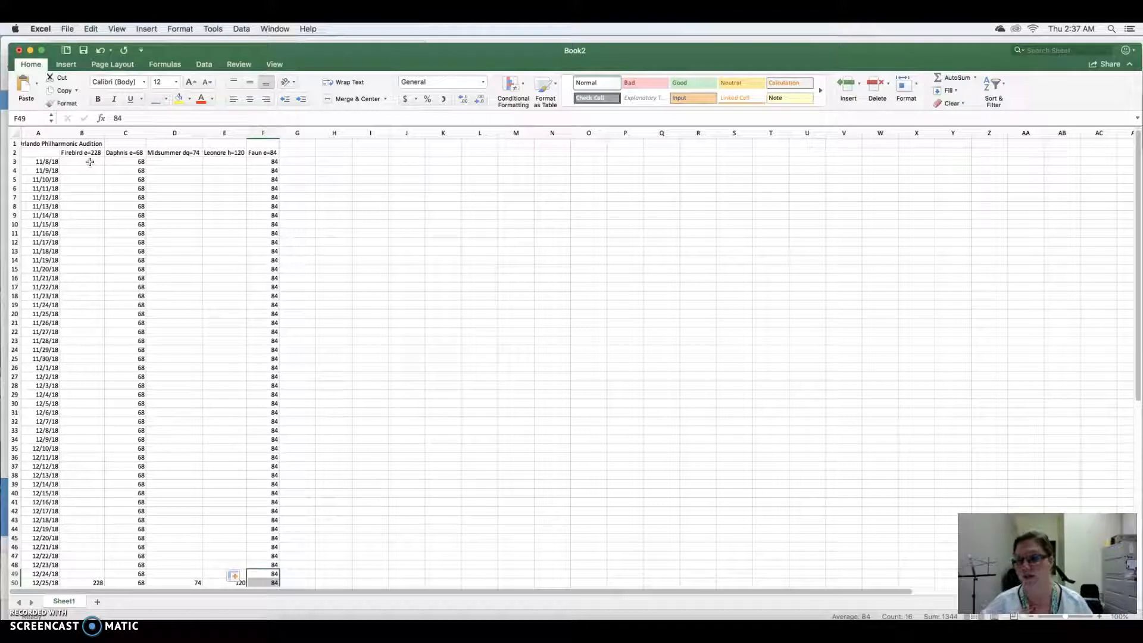
pyautogui.click(86, 160)
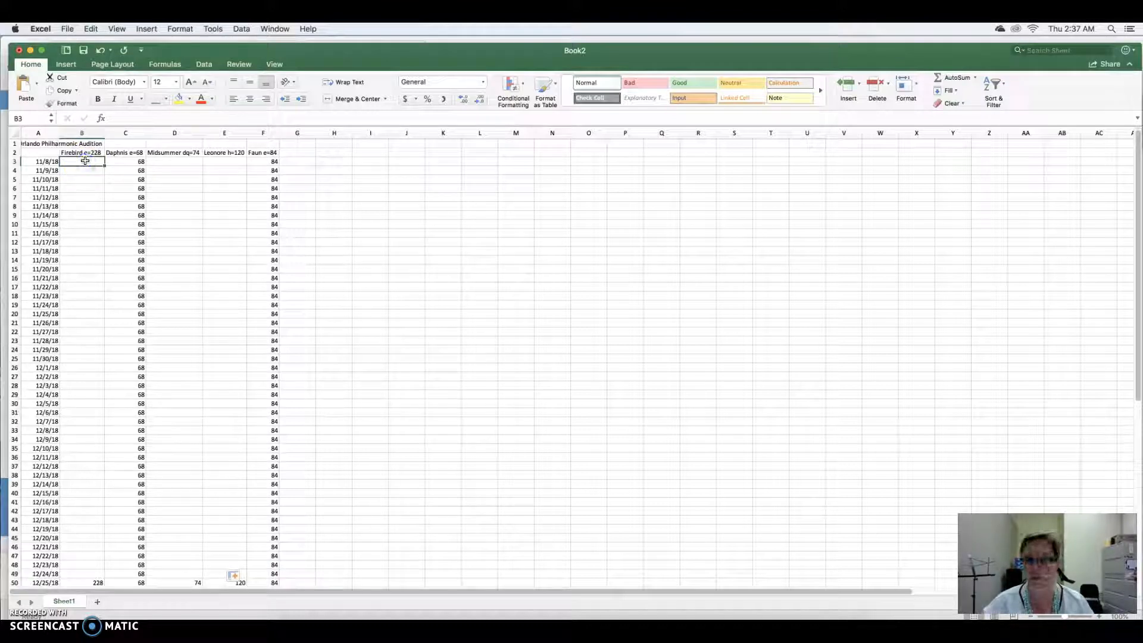
pyautogui.click(169, 159)
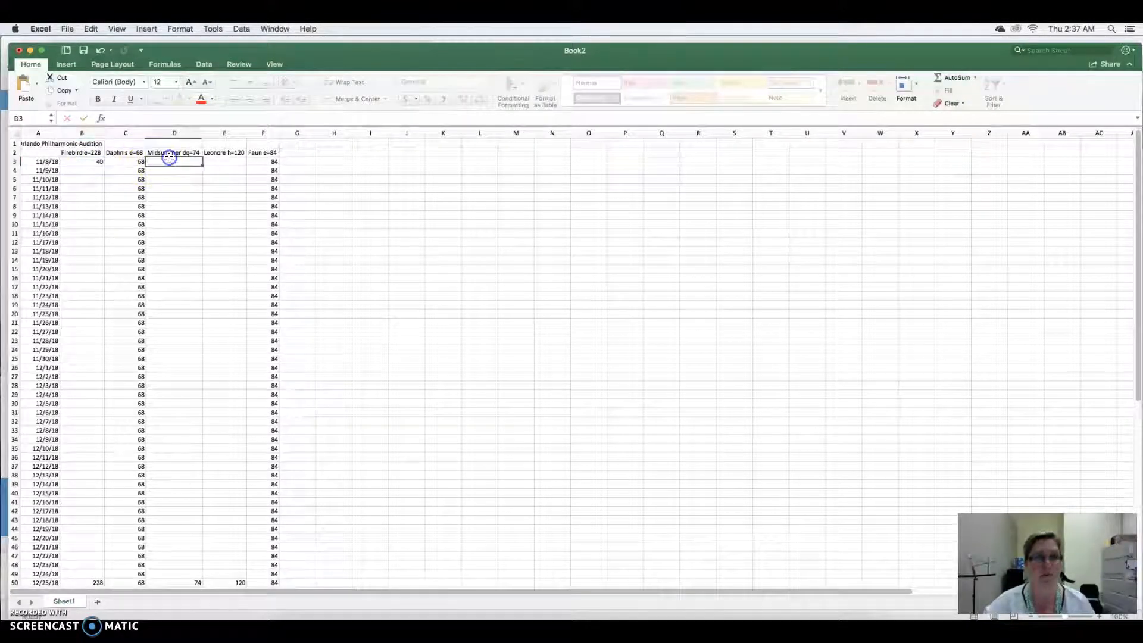
pyautogui.write('40')
pyautogui.click(220, 161)
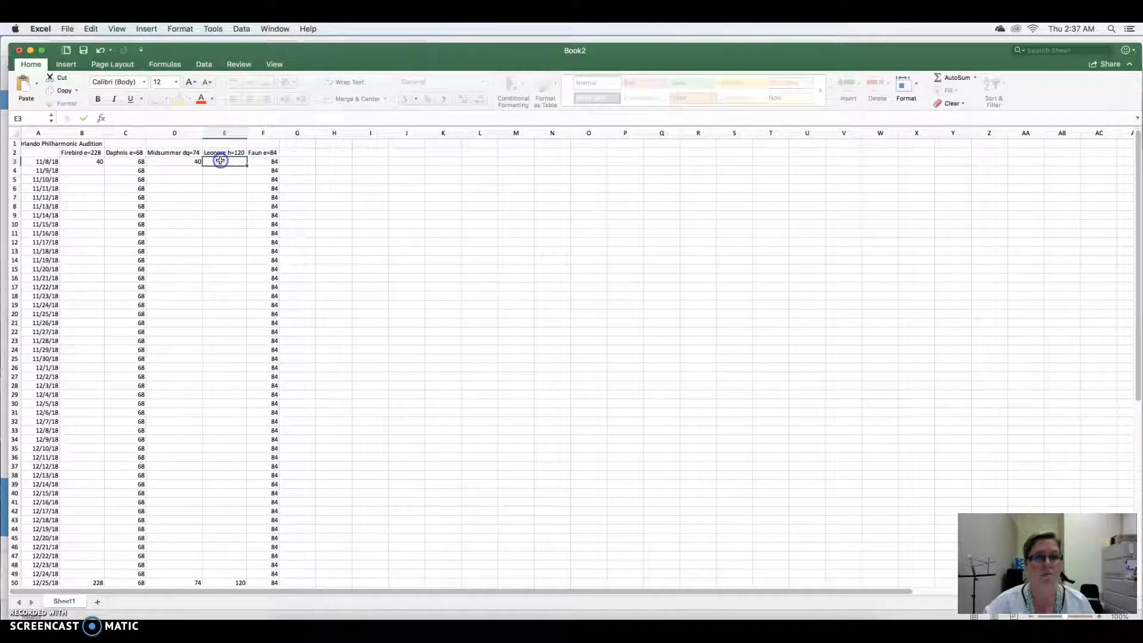
pyautogui.write('40')
pyautogui.click(224, 206)
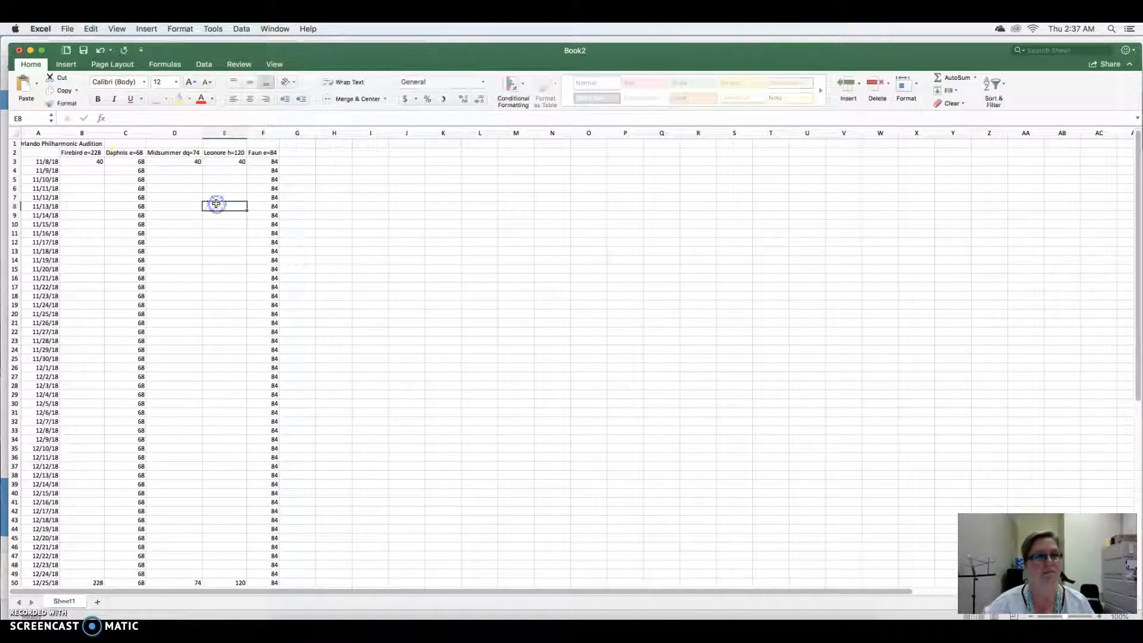
pyautogui.click(86, 164)
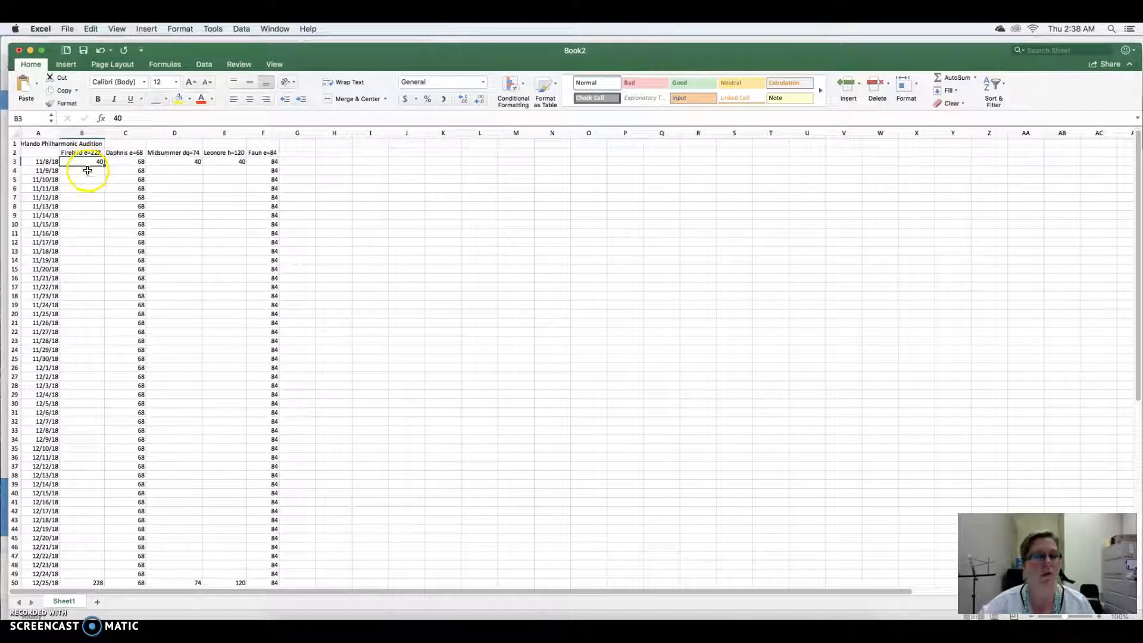
pyautogui.click(98, 170)
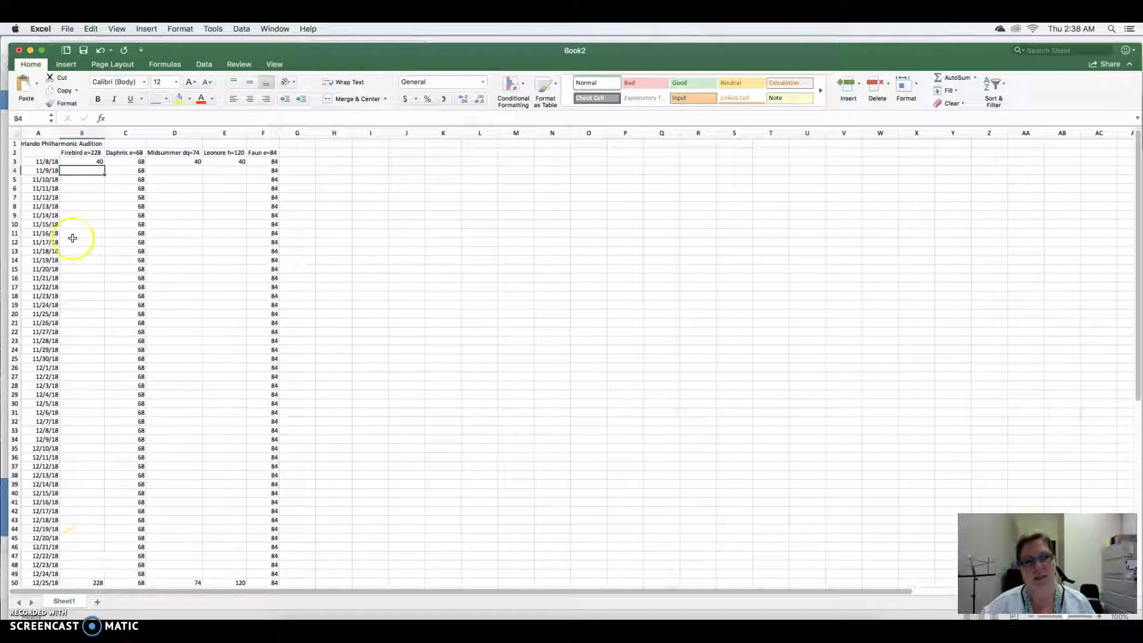
pyautogui.click(90, 161)
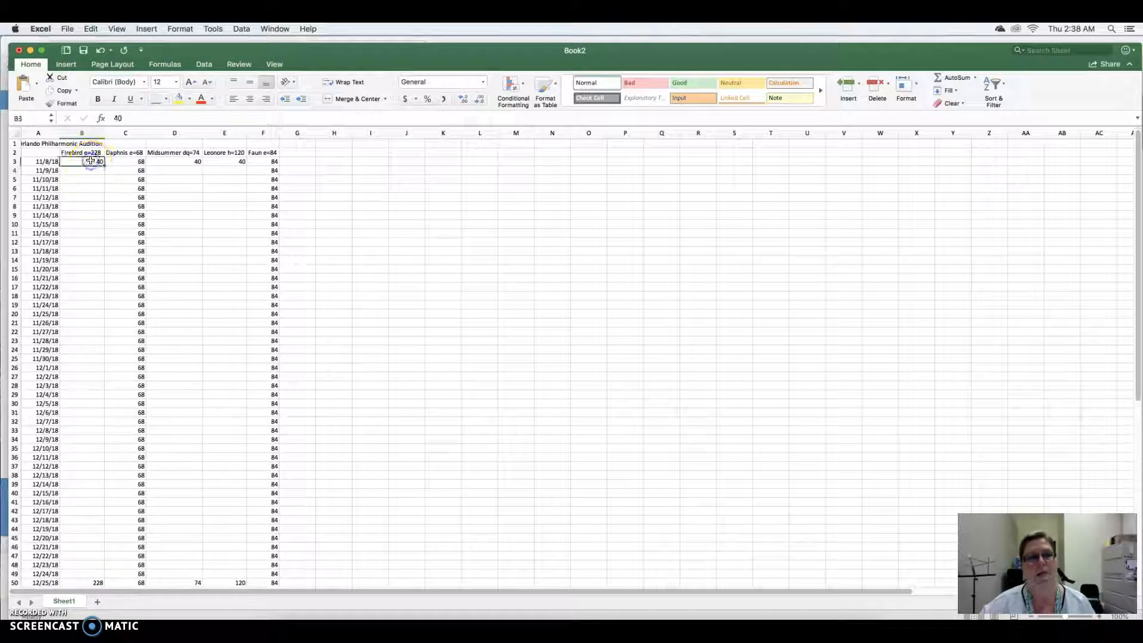
pyautogui.scroll(-1, 100, 214)
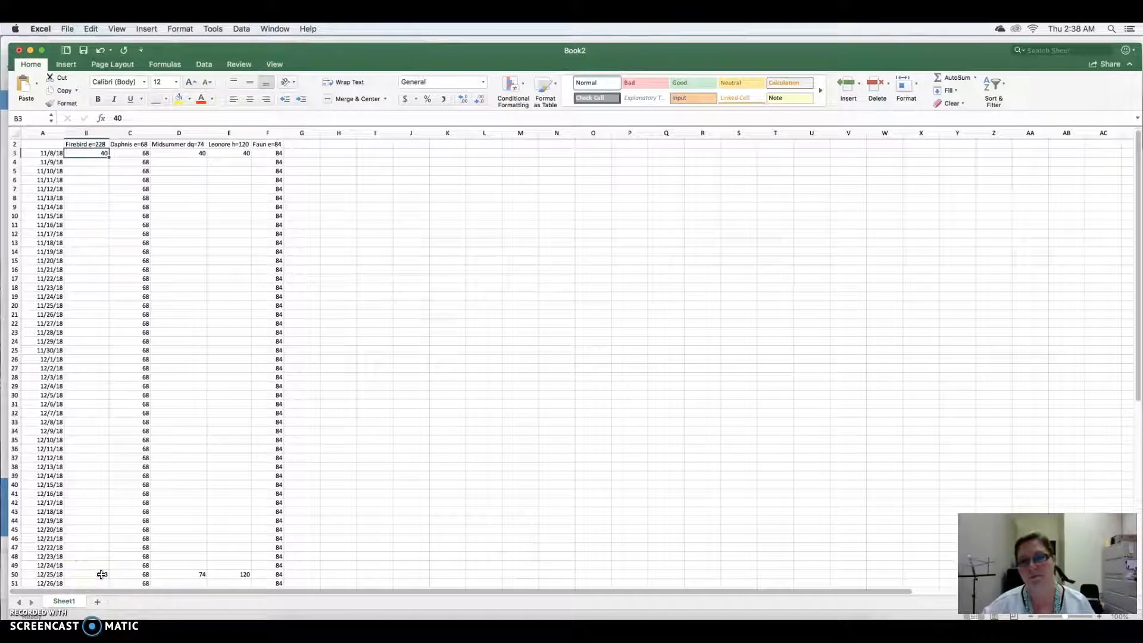
pyautogui.click(99, 152)
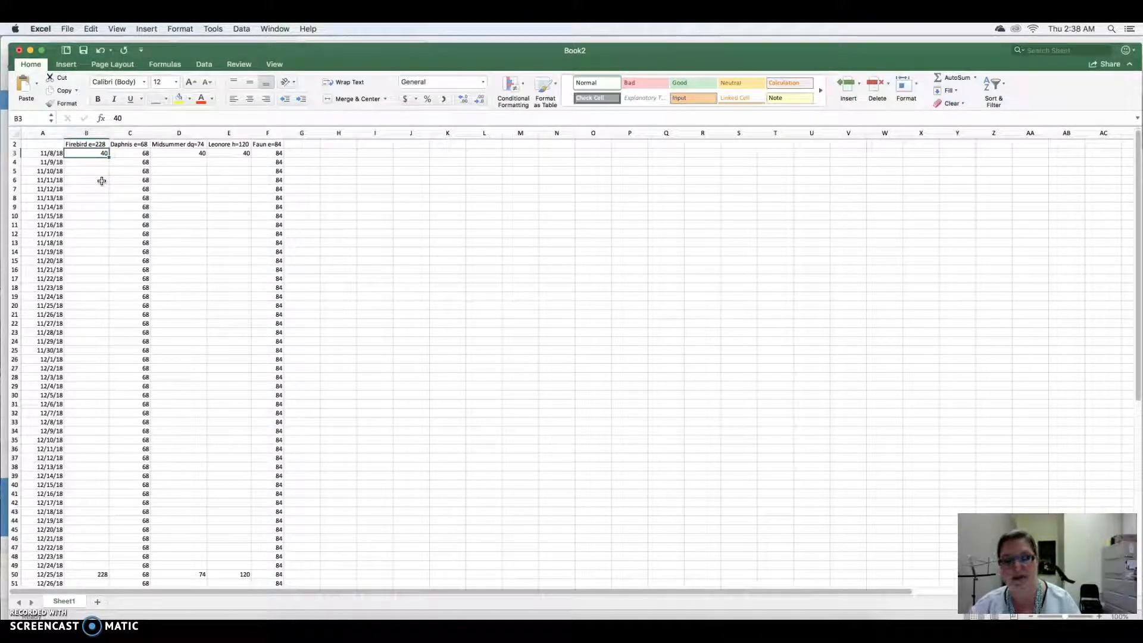
pyautogui.click(98, 157)
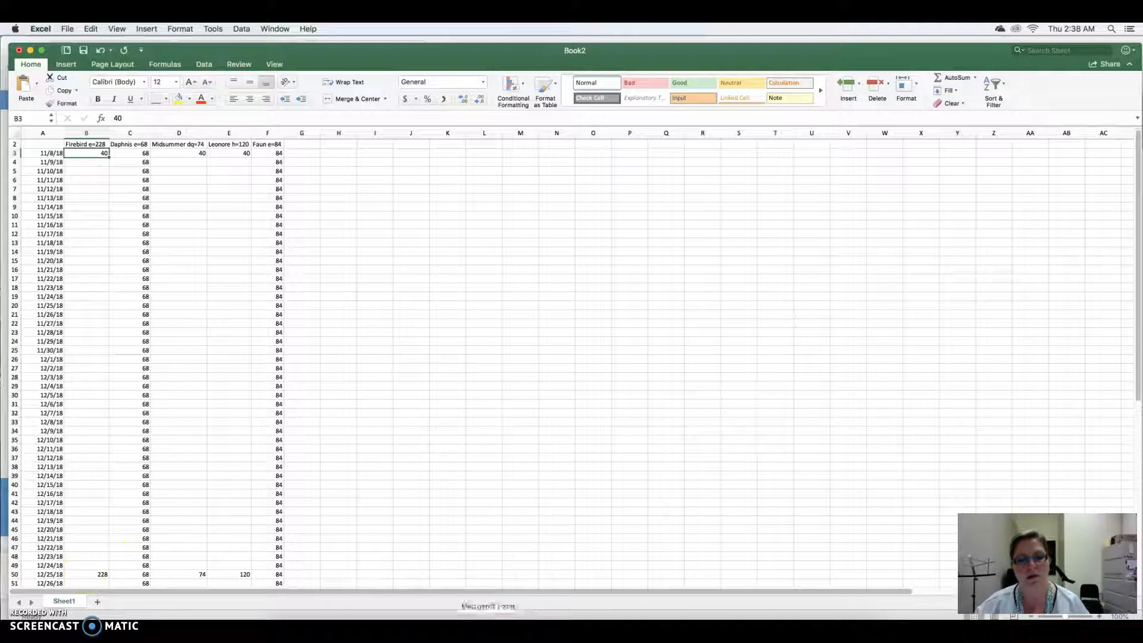
# - Switch to Calculator and divide 188 by 48 to work out Firebird's daily tempo increase
pyautogui.click(564, 623)
pyautogui.click(226, 172)
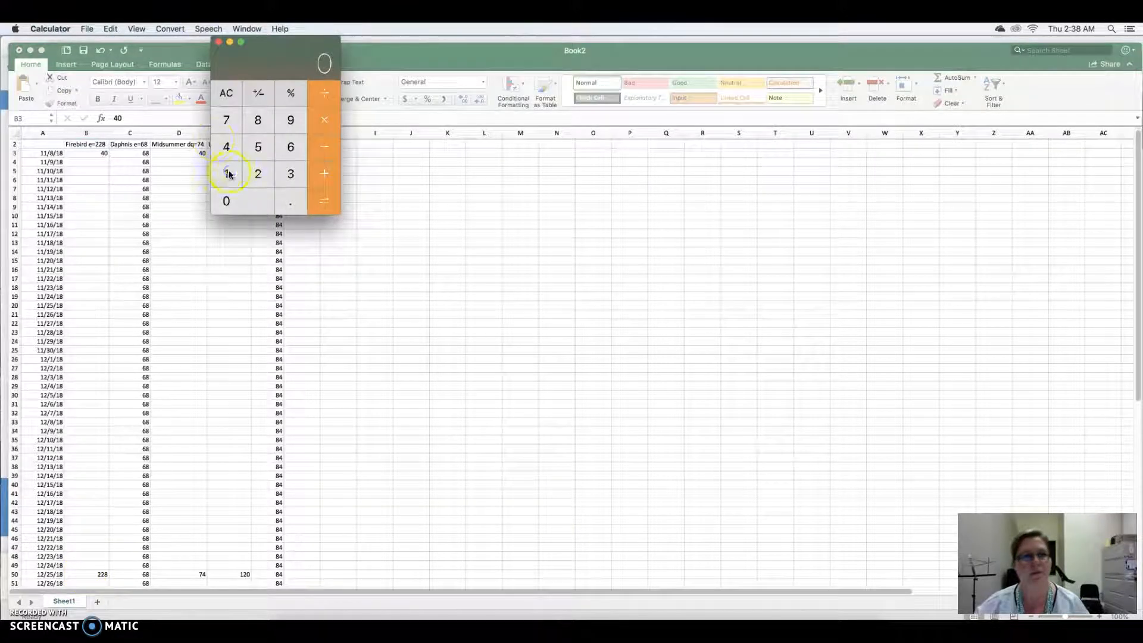
pyautogui.click(269, 123)
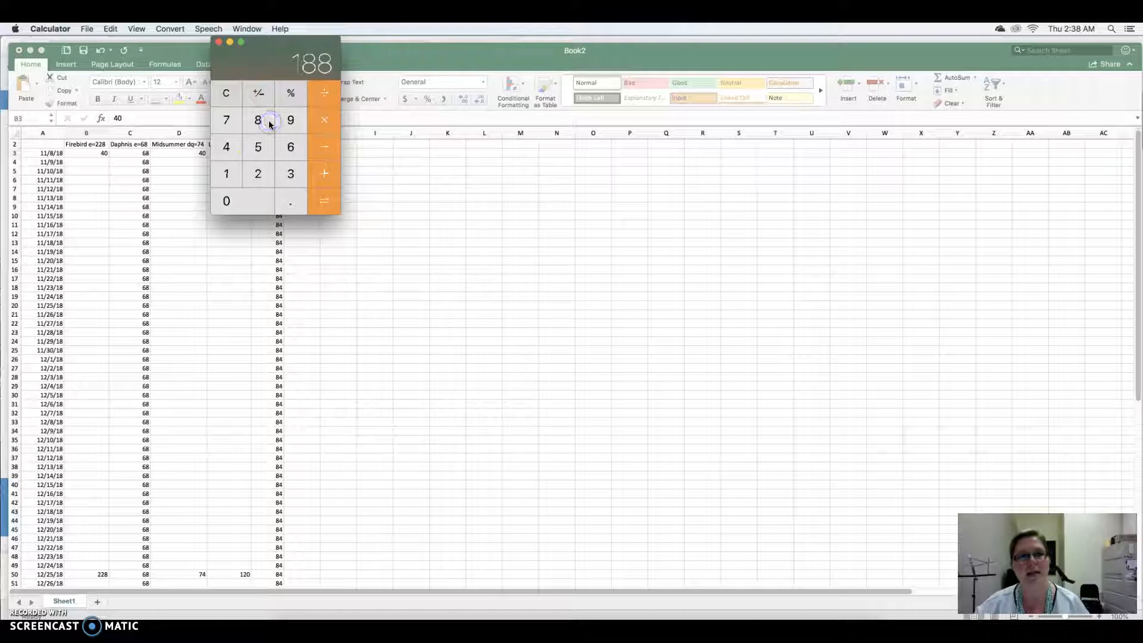
pyautogui.click(330, 97)
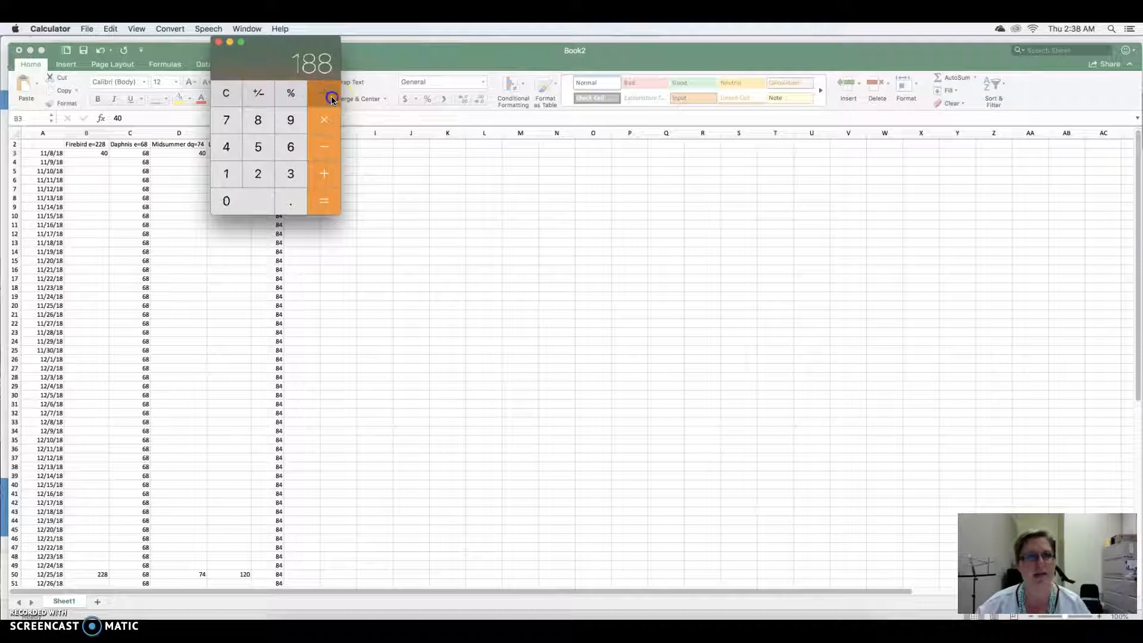
pyautogui.click(227, 151)
pyautogui.click(256, 120)
pyautogui.click(333, 203)
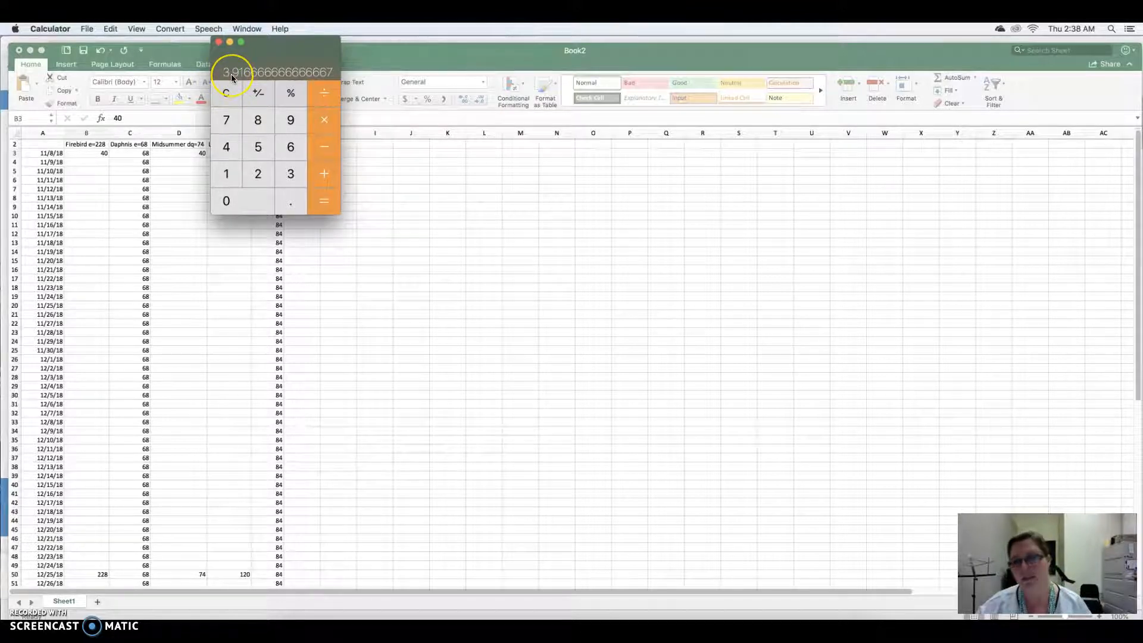
pyautogui.click(219, 41)
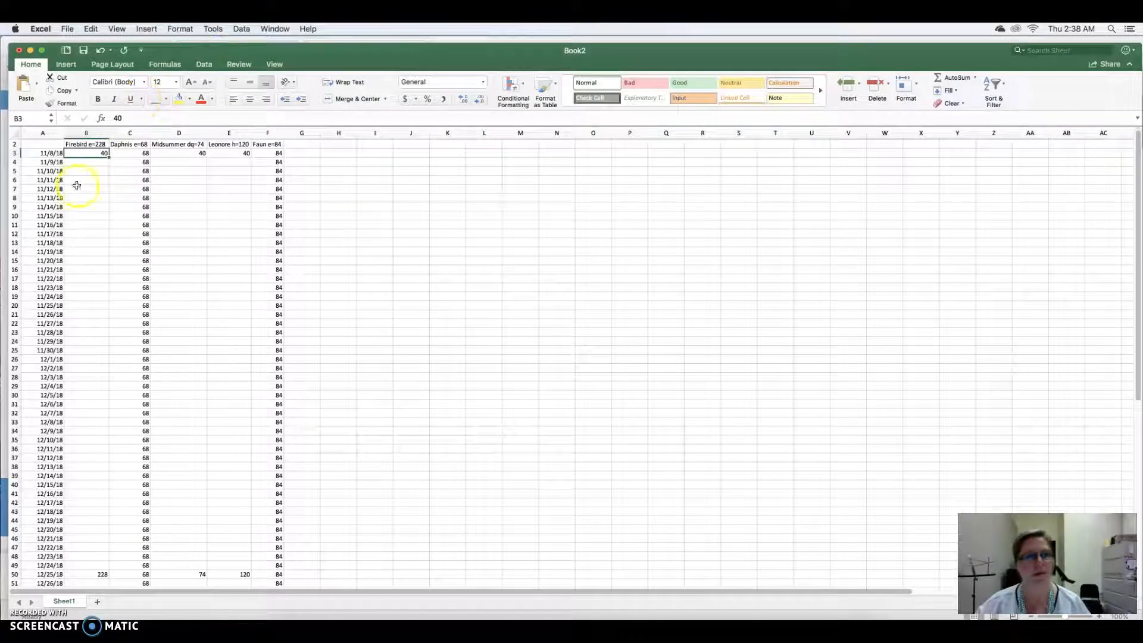
# - Enter 44 for Firebird in the 11/9/18 row and fill the 40, 44 series down to the 12/24/18 row
pyautogui.click(91, 163)
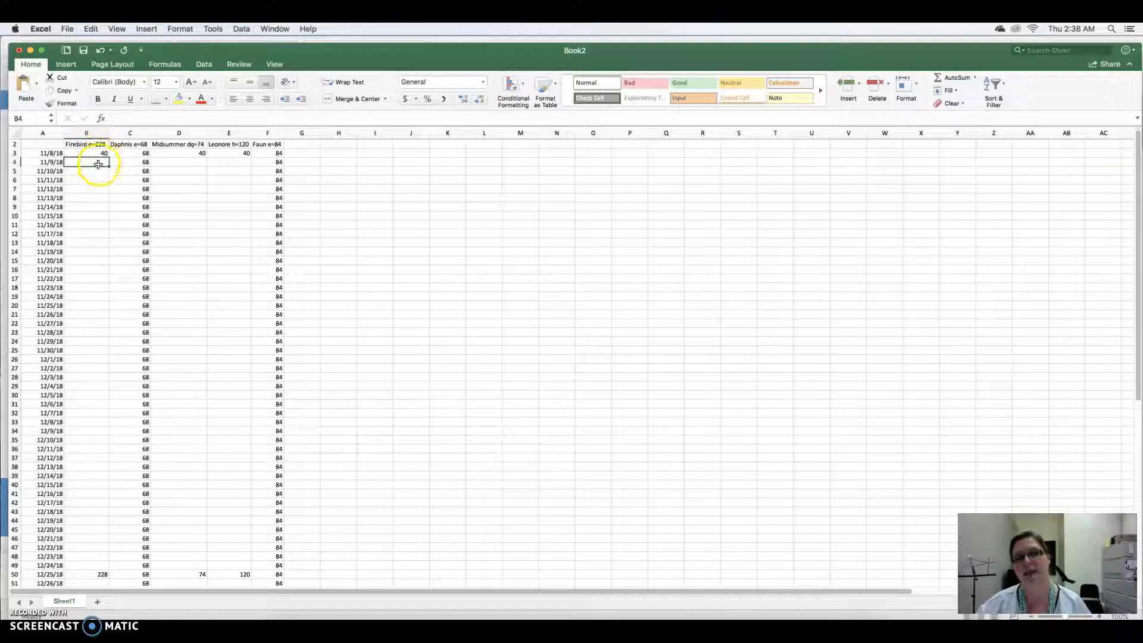
pyautogui.write('44')
pyautogui.click(88, 153)
pyautogui.moveTo(89, 153); pyautogui.dragTo(89, 162)
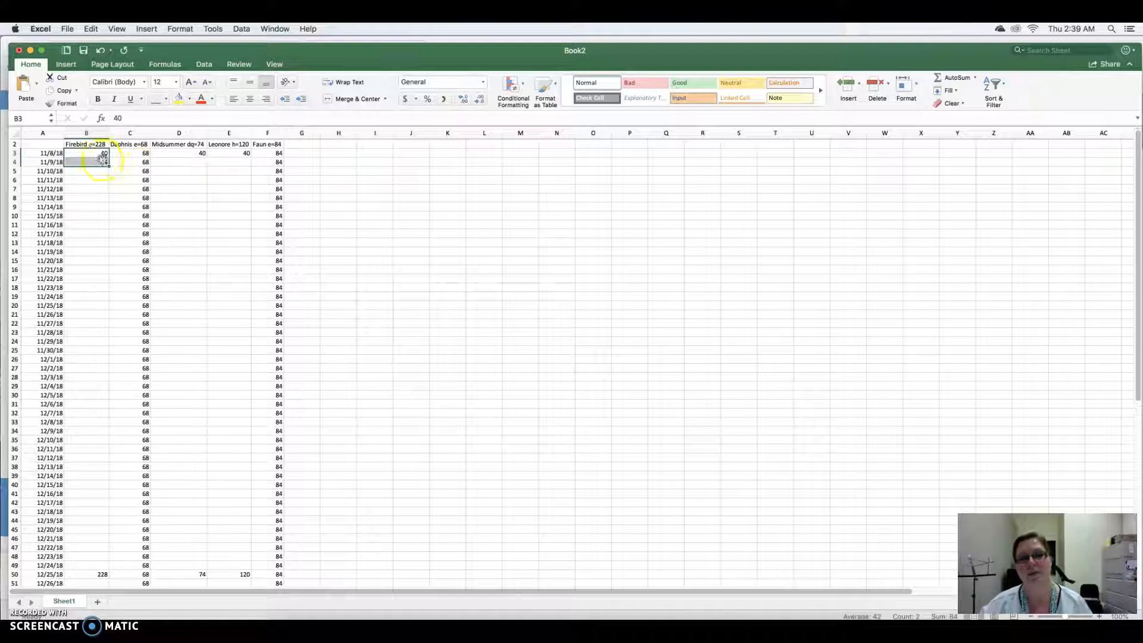
pyautogui.moveTo(109, 167); pyautogui.dragTo(103, 571)
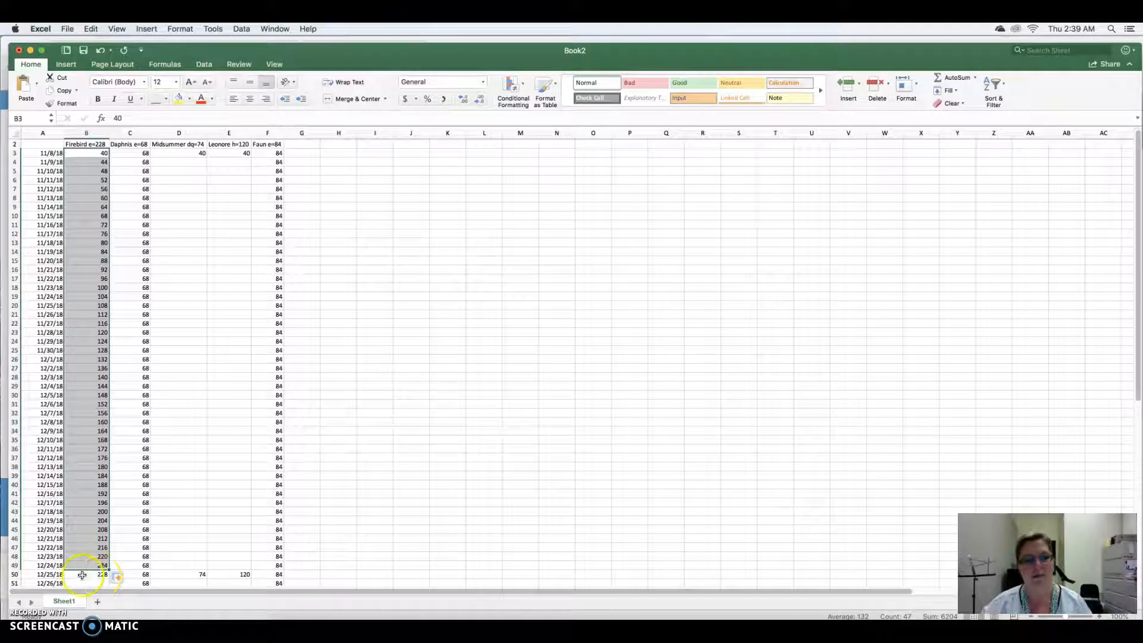
# - Enter 228 for Firebird in the 12/26/18 row and fill 228 down to the 1/8/19 row
pyautogui.scroll(-5, 97, 570)
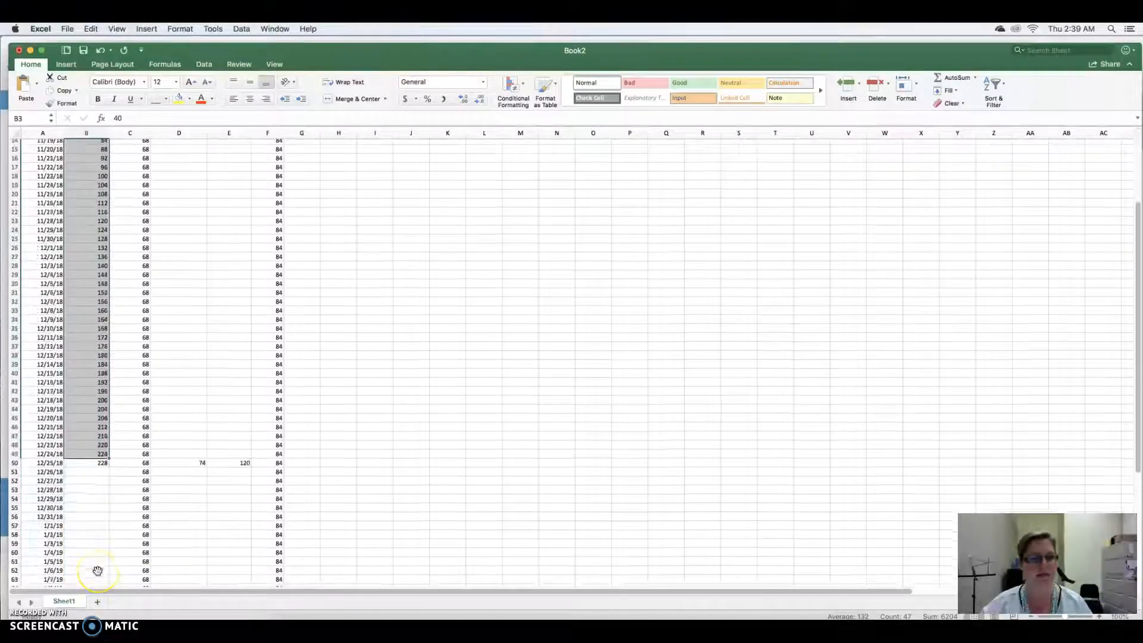
pyautogui.click(96, 445)
pyautogui.click(97, 453)
pyautogui.write('228')
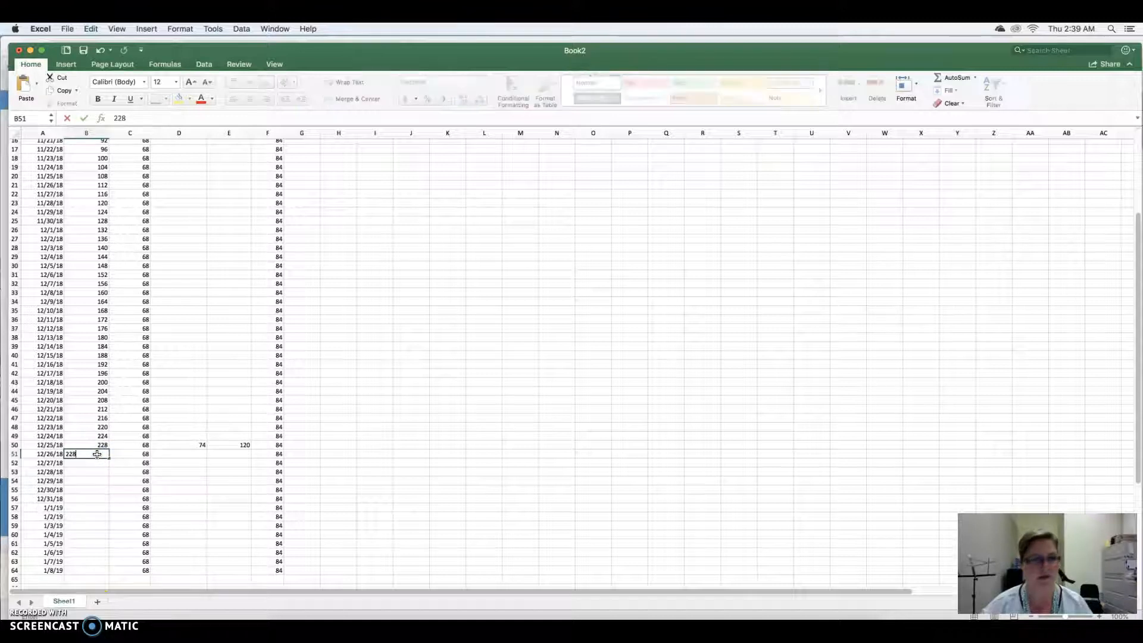
pyautogui.moveTo(97, 443); pyautogui.dragTo(91, 573)
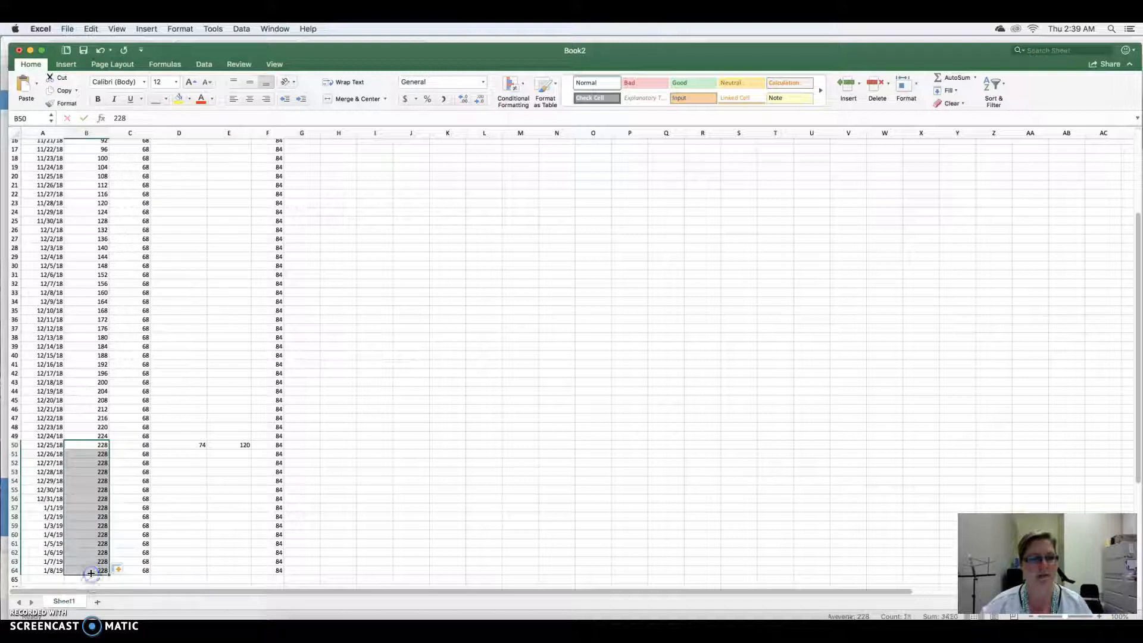
# - Divide 34 by 48 in Calculator to work out Midsummer's daily tempo increase
pyautogui.scroll(-1, 201, 432)
pyautogui.scroll(8, 201, 433)
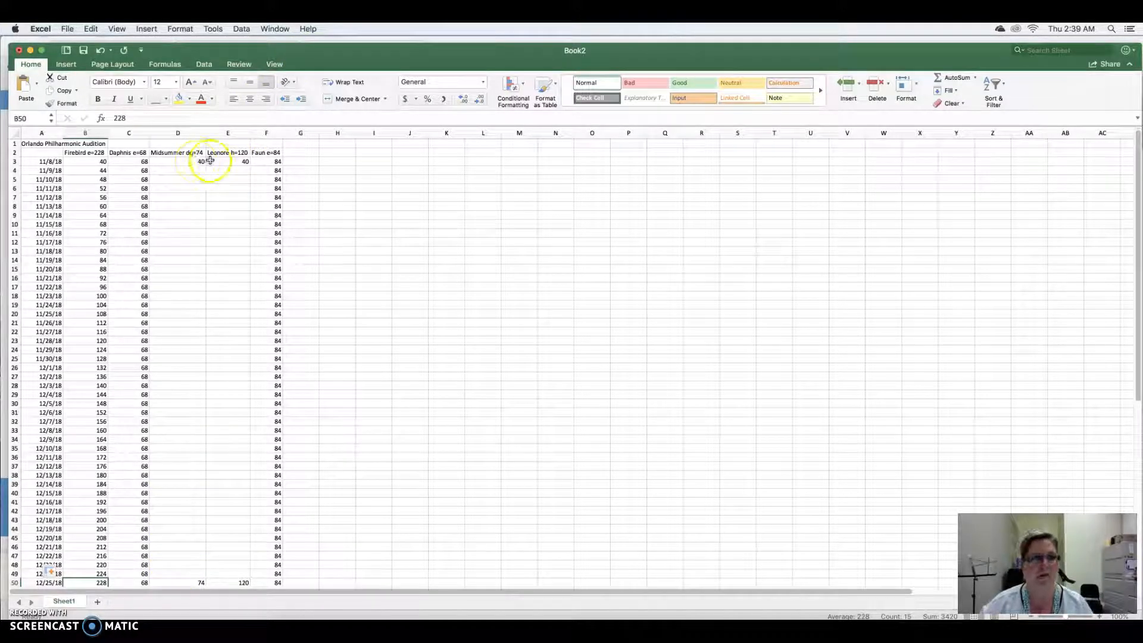
pyautogui.click(191, 160)
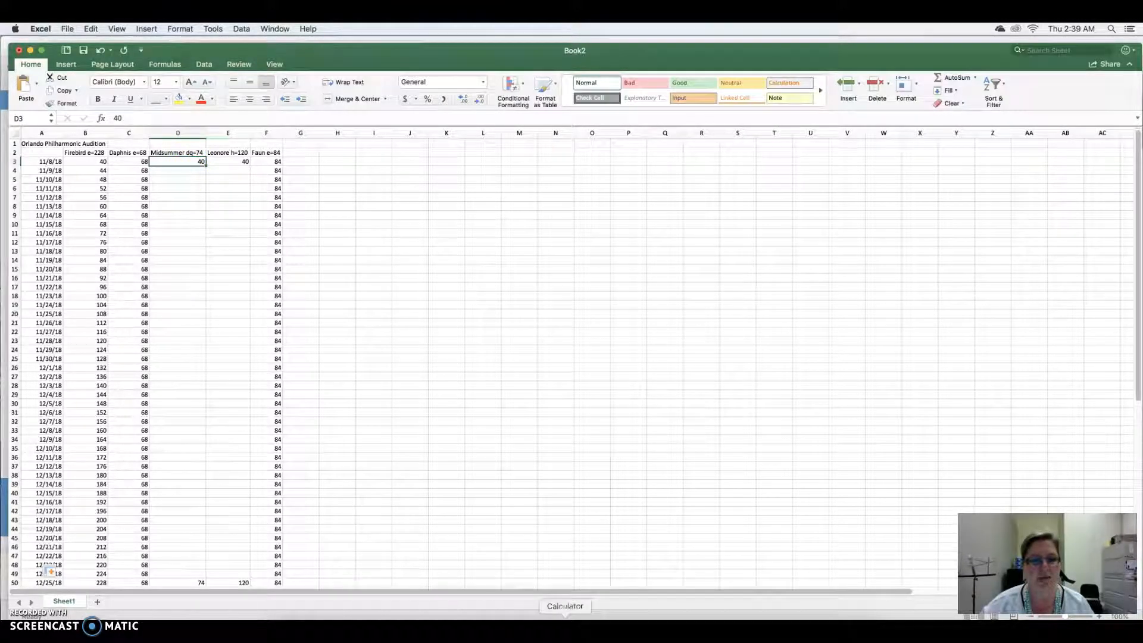
pyautogui.click(565, 618)
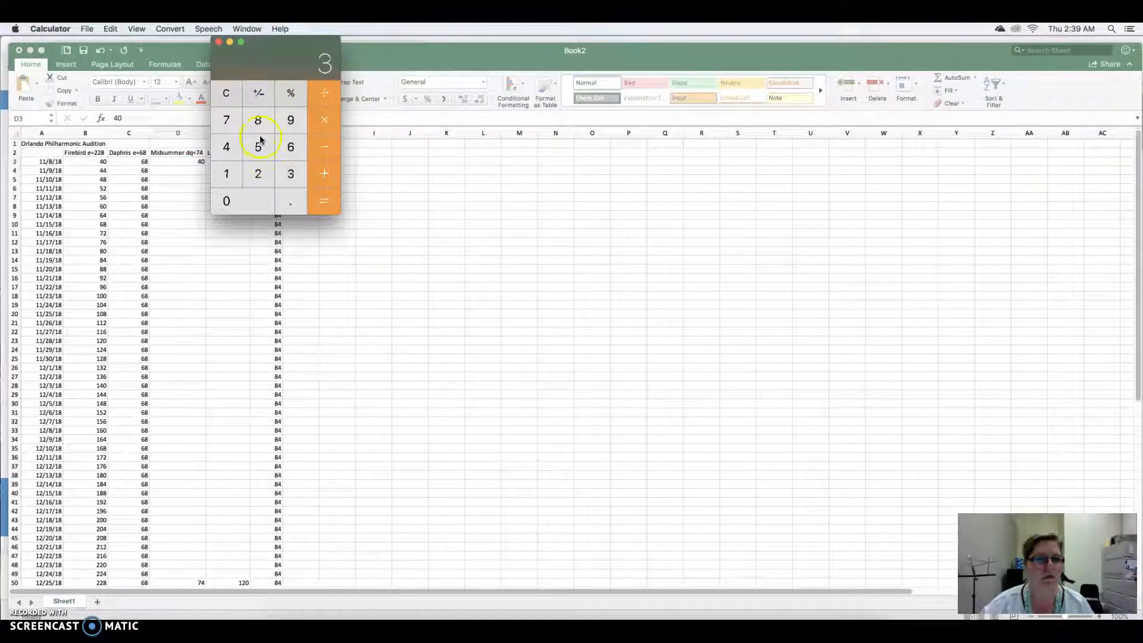
pyautogui.click(228, 148)
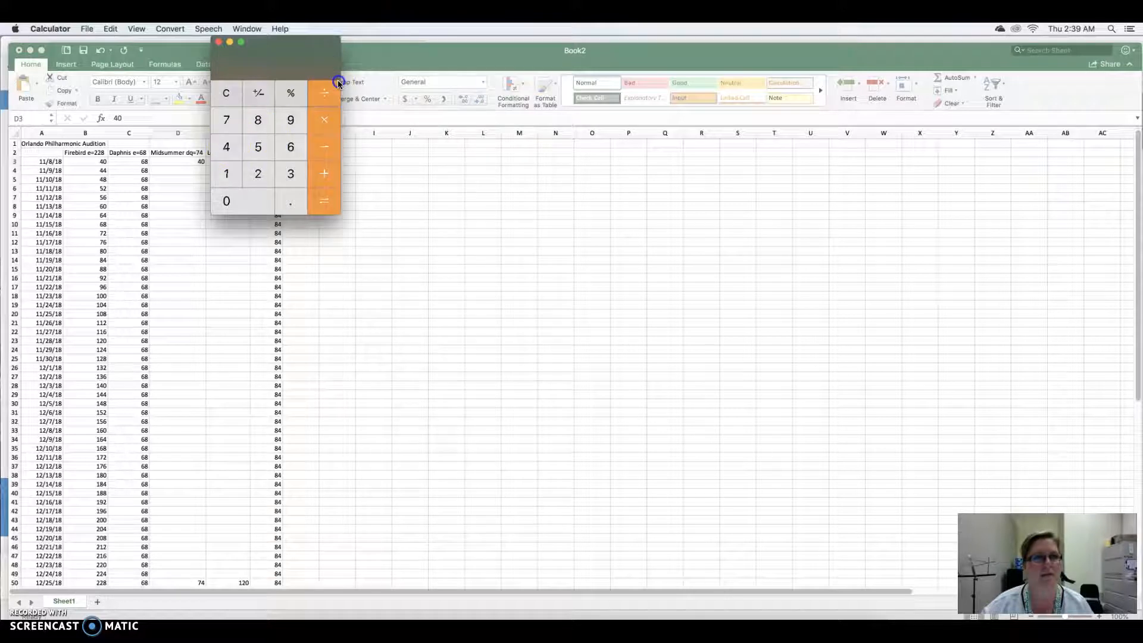
pyautogui.click(228, 147)
pyautogui.click(260, 117)
pyautogui.click(328, 201)
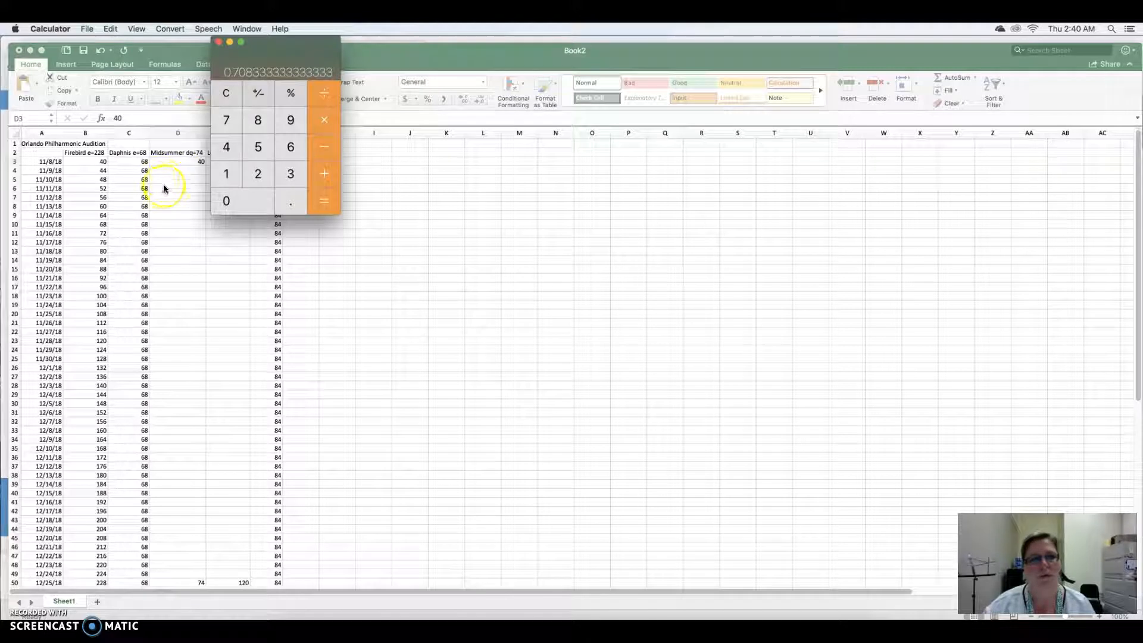
# - Return to Excel and try Midsummer tempos of 41, 42, 42 and 43 in the 11/9/18 to 11/12/18 rows
pyautogui.click(199, 179)
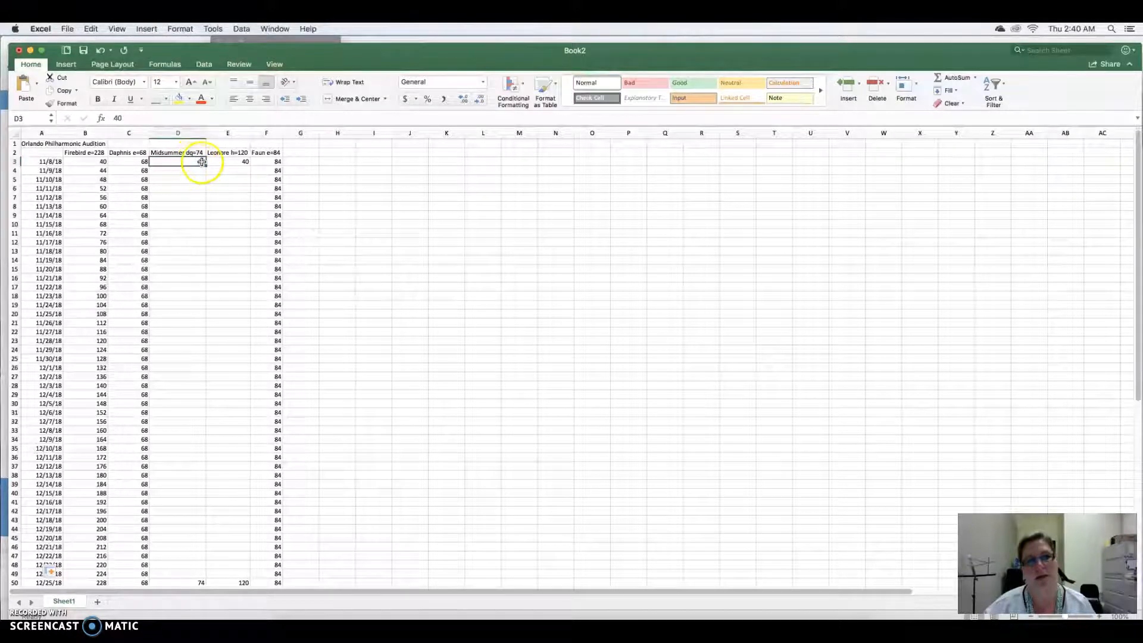
pyautogui.click(200, 170)
pyautogui.write('41')
pyautogui.press('Return')
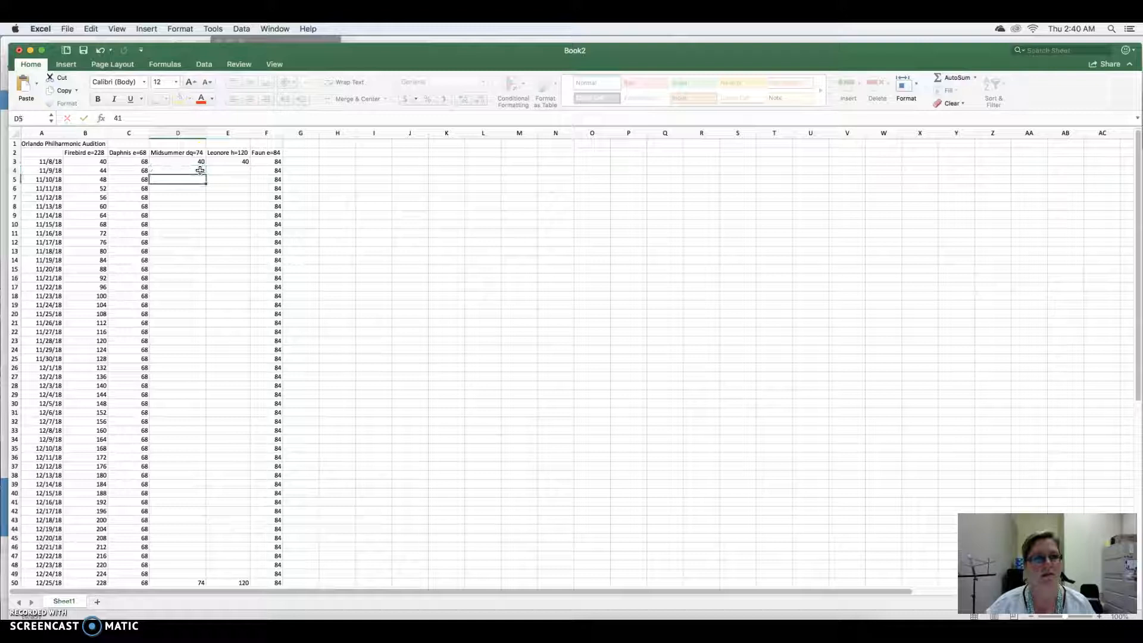
pyautogui.write('42')
pyautogui.press('Return')
pyautogui.write('42')
pyautogui.press('Return')
pyautogui.write('43')
pyautogui.press('Return')
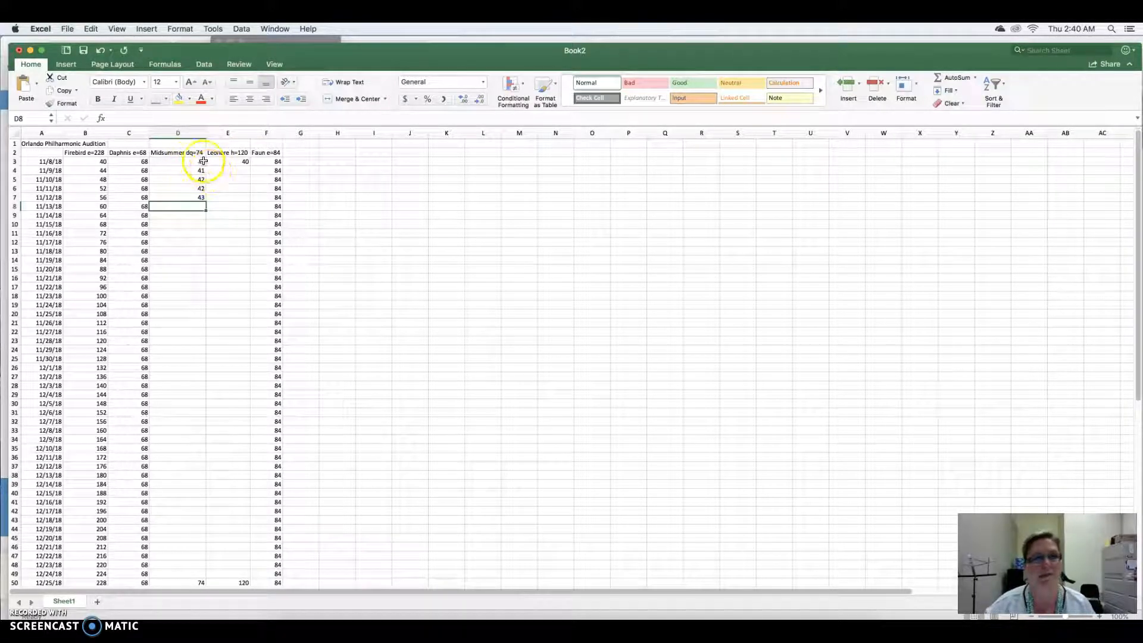
# - Set the Midsummer tempo to 40.7 in the 11/9/18 row and 41.4 in the 11/10/18 row
pyautogui.click(192, 161)
pyautogui.click(191, 170)
pyautogui.write('40')
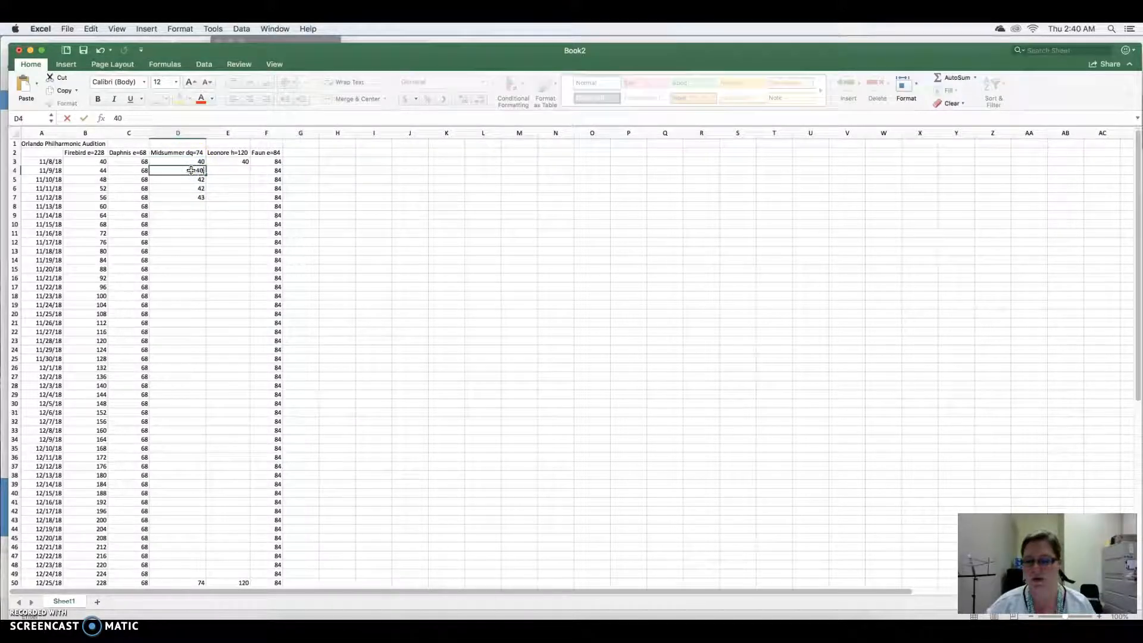
pyautogui.write('.7++')
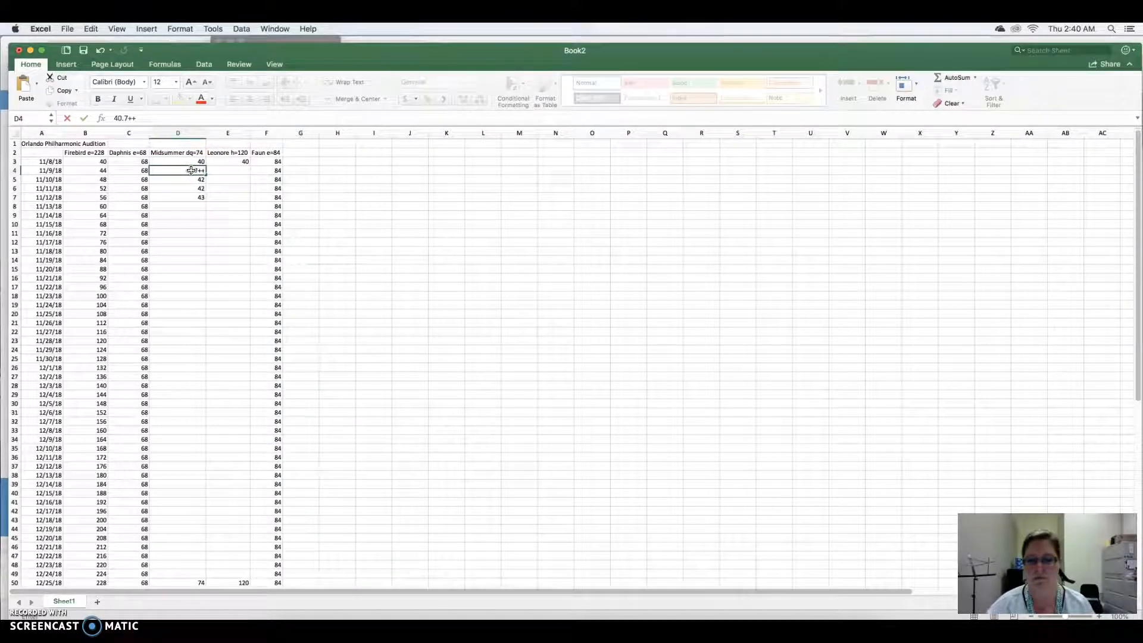
pyautogui.press('BackSpace')
pyautogui.press('BackSpace')
pyautogui.press('Return')
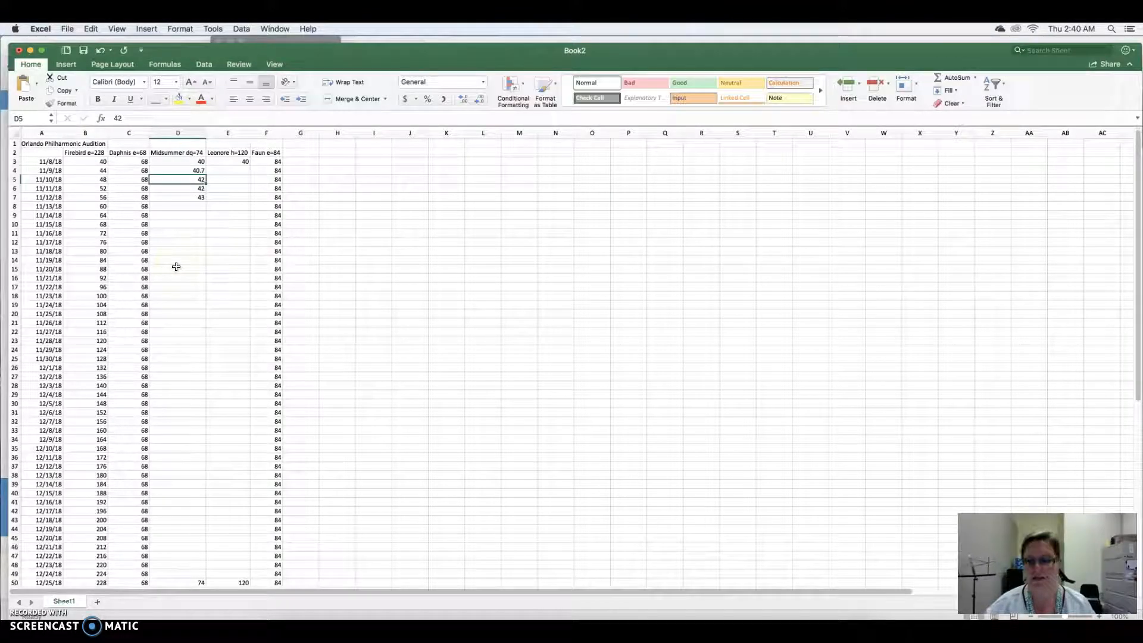
pyautogui.write('4')
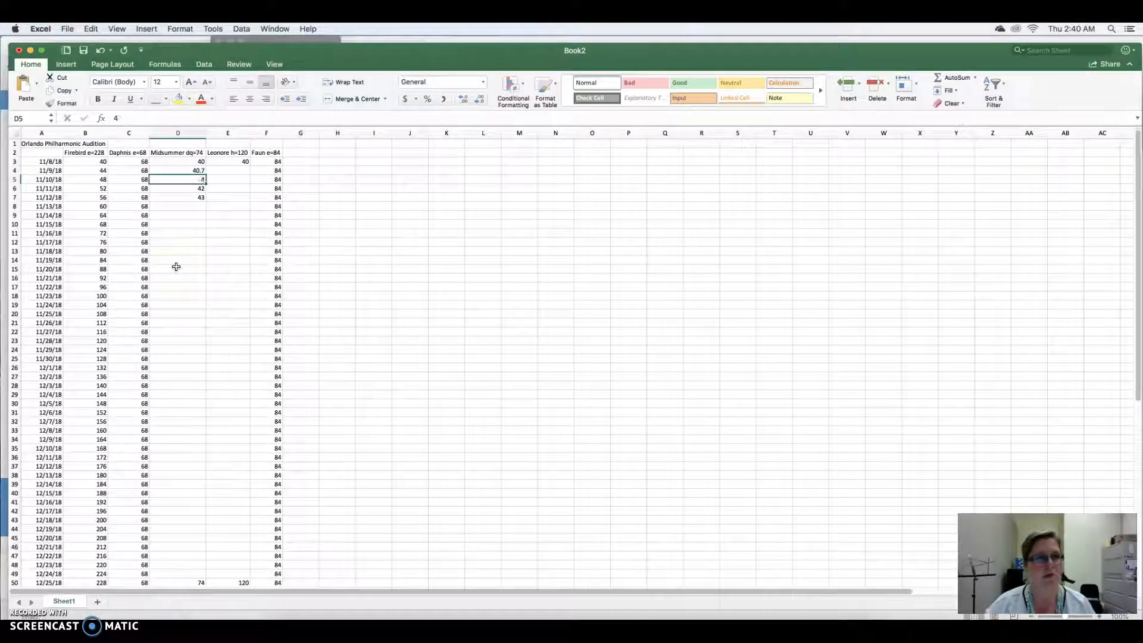
pyautogui.write('1.4')
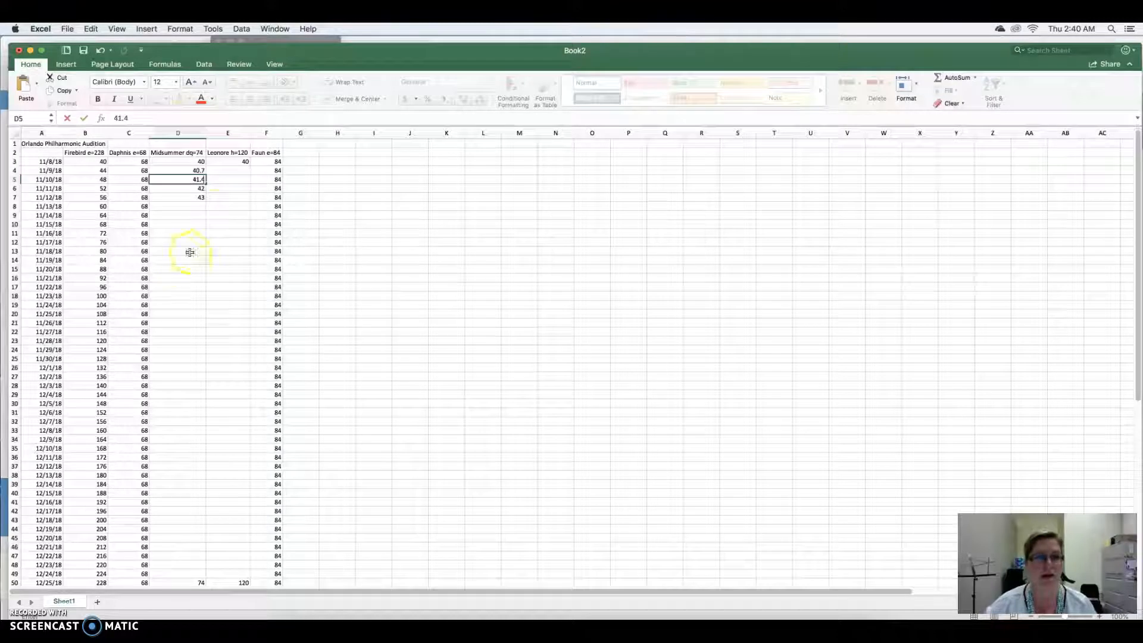
# - Fill the Midsummer series in 0.7 increments from the 11/8/18 row down to the 12/27/18 row
pyautogui.moveTo(199, 161); pyautogui.dragTo(203, 566)
pyautogui.scroll(-4, 202, 526)
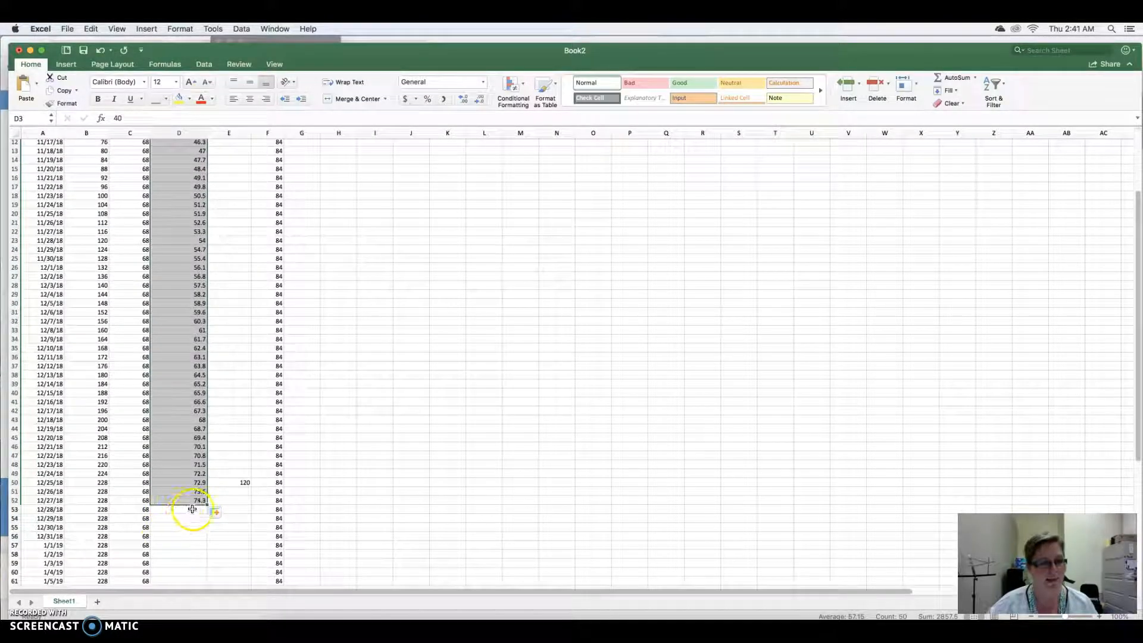
pyautogui.moveTo(207, 504); pyautogui.dragTo(205, 494)
# - Enter 74 for Midsummer in the 12/27/18 and 12/28/18 rows and fill 74 down to the 1/8/19 row
pyautogui.click(203, 500)
pyautogui.write('74')
pyautogui.press('Return')
pyautogui.write('7')
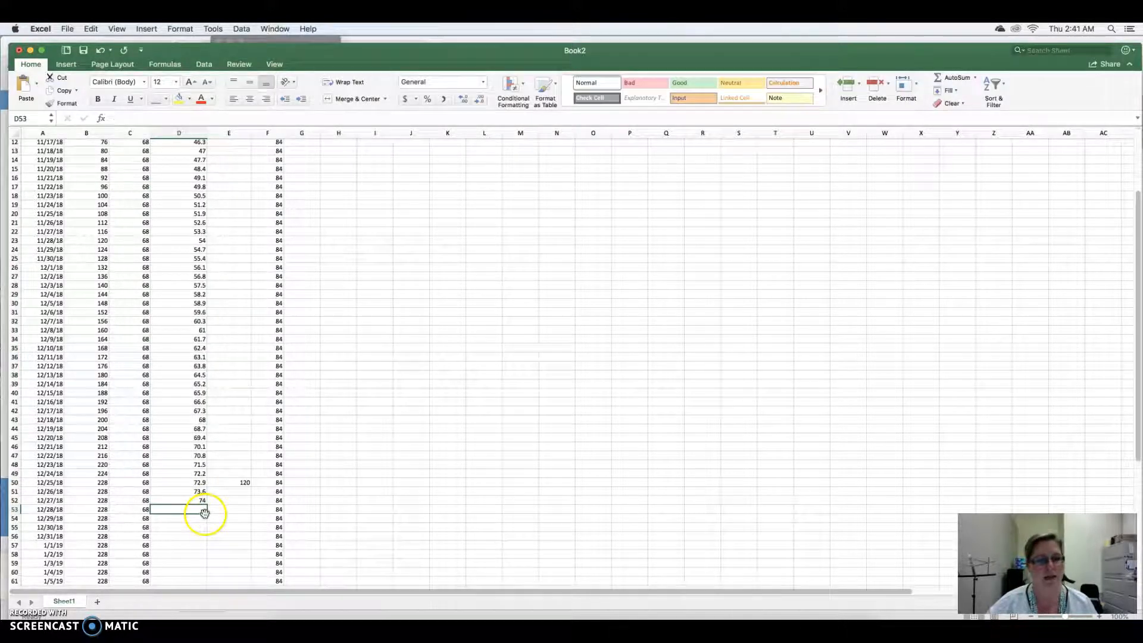
pyautogui.write('4')
pyautogui.press('Return')
pyautogui.click(201, 500)
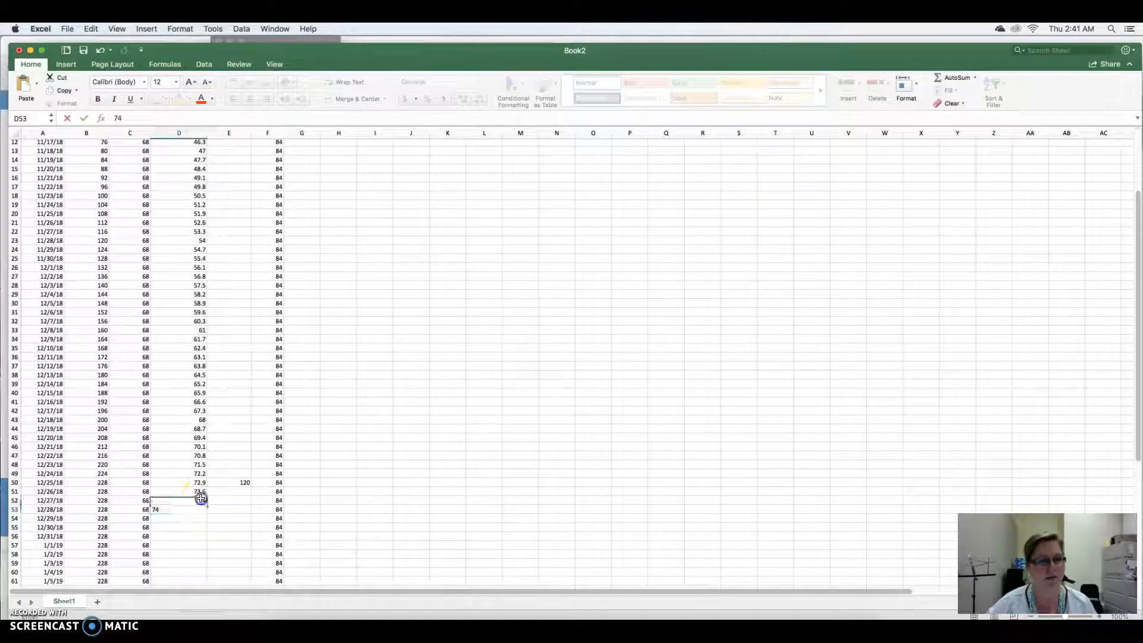
pyautogui.moveTo(201, 500); pyautogui.dragTo(191, 574)
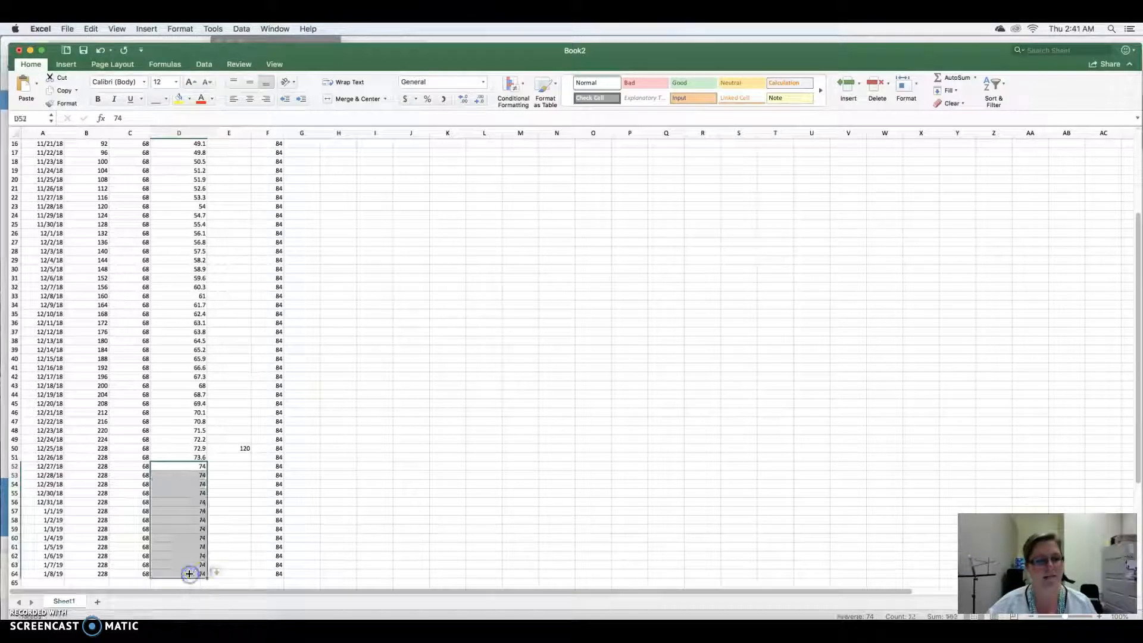
# - Divide 80 by 48 in Calculator to work out Leonore's daily tempo increase
pyautogui.scroll(5, 363, 237)
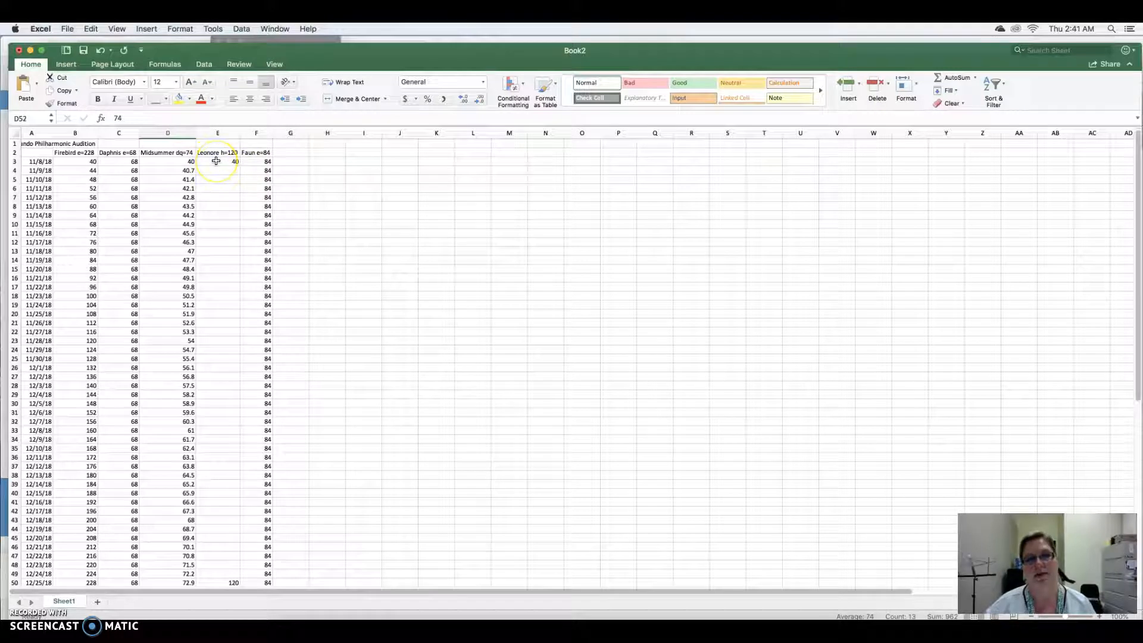
pyautogui.click(563, 626)
pyautogui.click(231, 94)
pyautogui.click(225, 147)
pyautogui.click(265, 122)
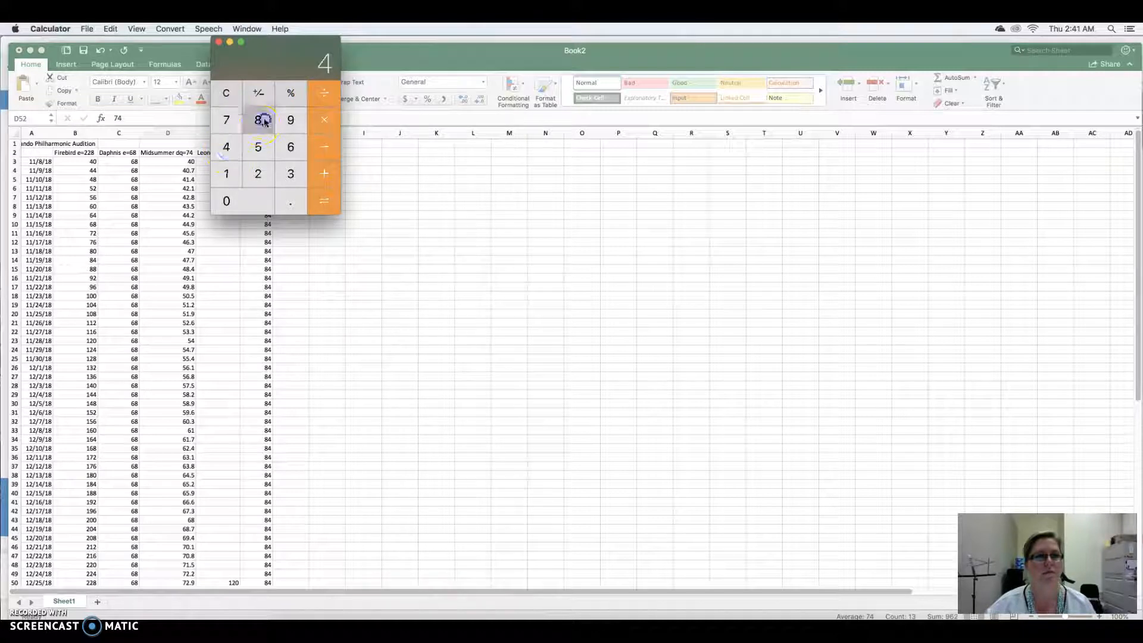
pyautogui.click(225, 94)
pyautogui.click(265, 119)
pyautogui.click(262, 208)
pyautogui.click(324, 94)
pyautogui.click(226, 147)
pyautogui.click(262, 120)
pyautogui.click(325, 202)
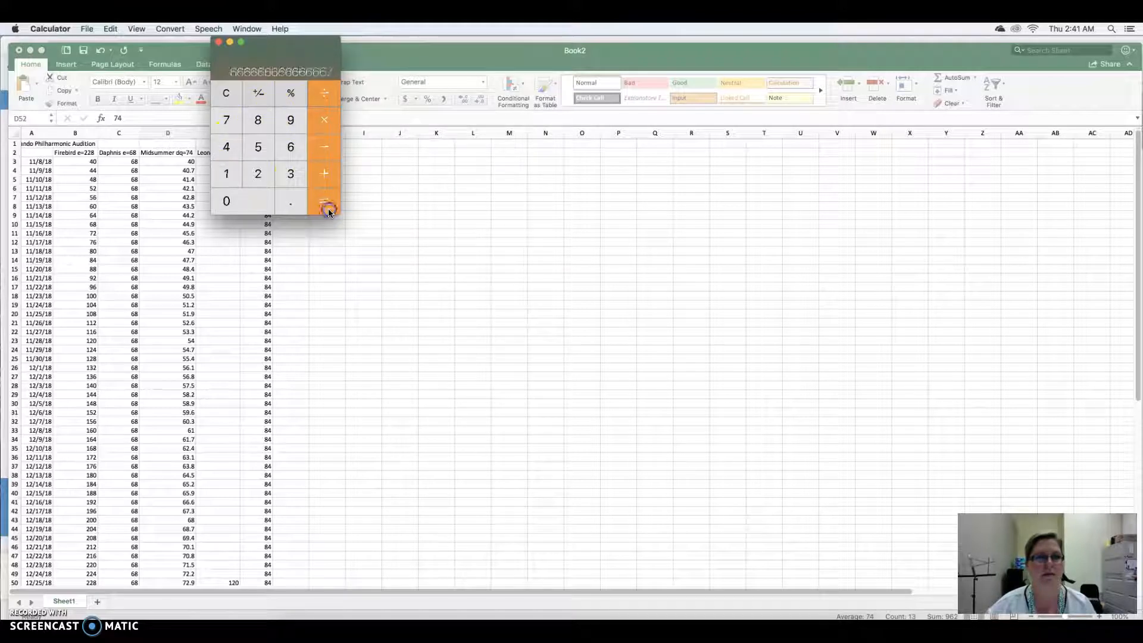
pyautogui.click(218, 42)
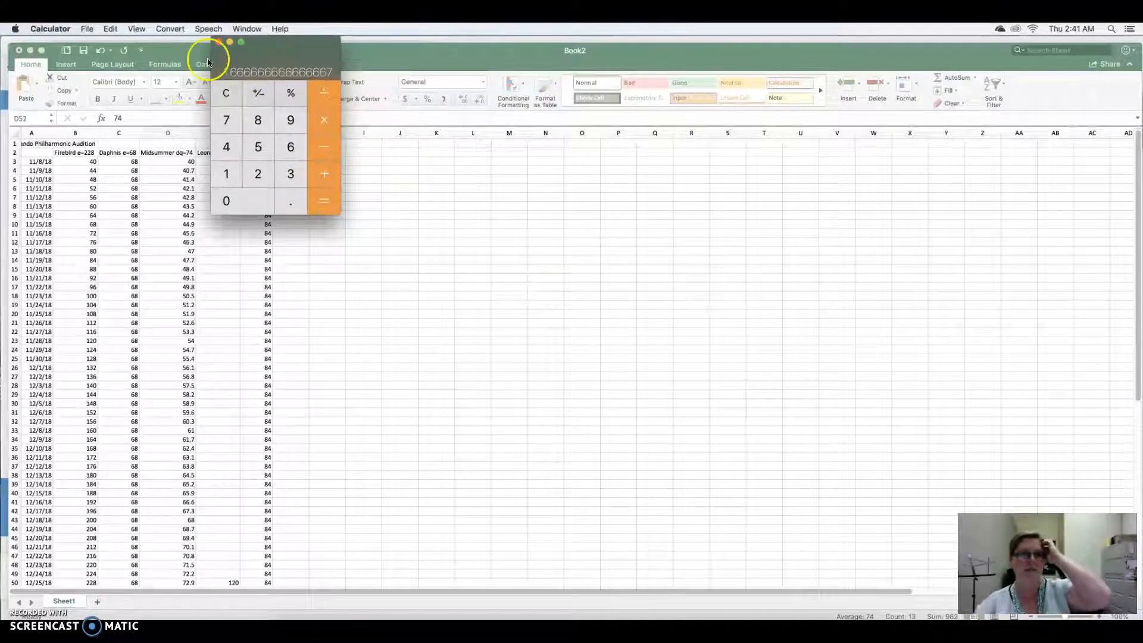
# - Enter 41.7 for Leonore in the 11/9/18 row and fill the series in 1.7 increments down to the 12/24/18 row
pyautogui.click(235, 171)
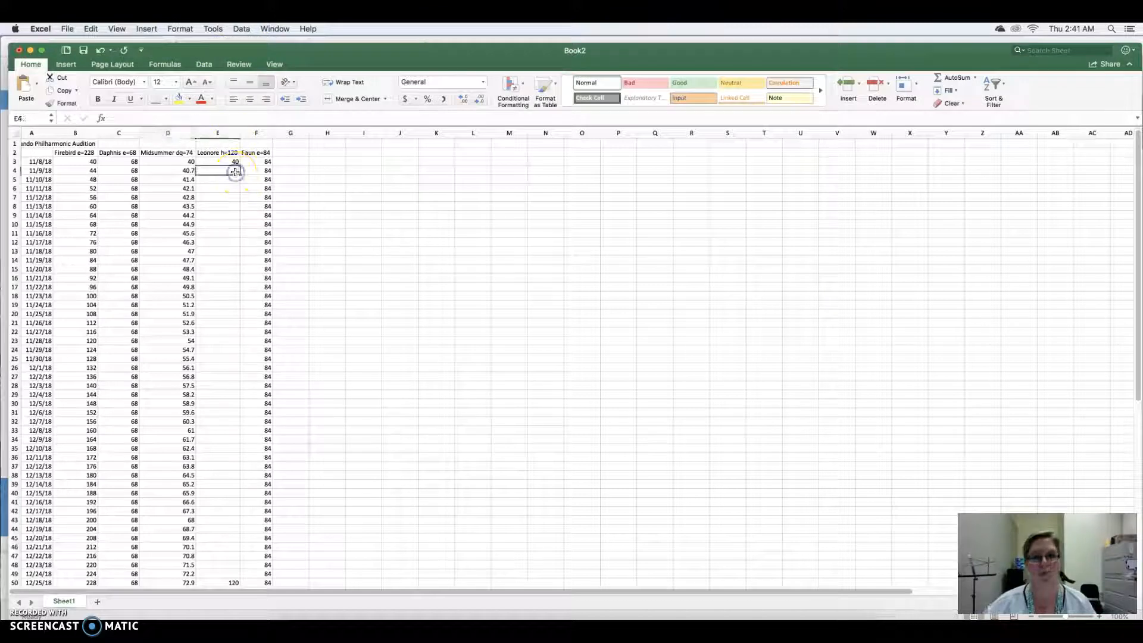
pyautogui.write('41')
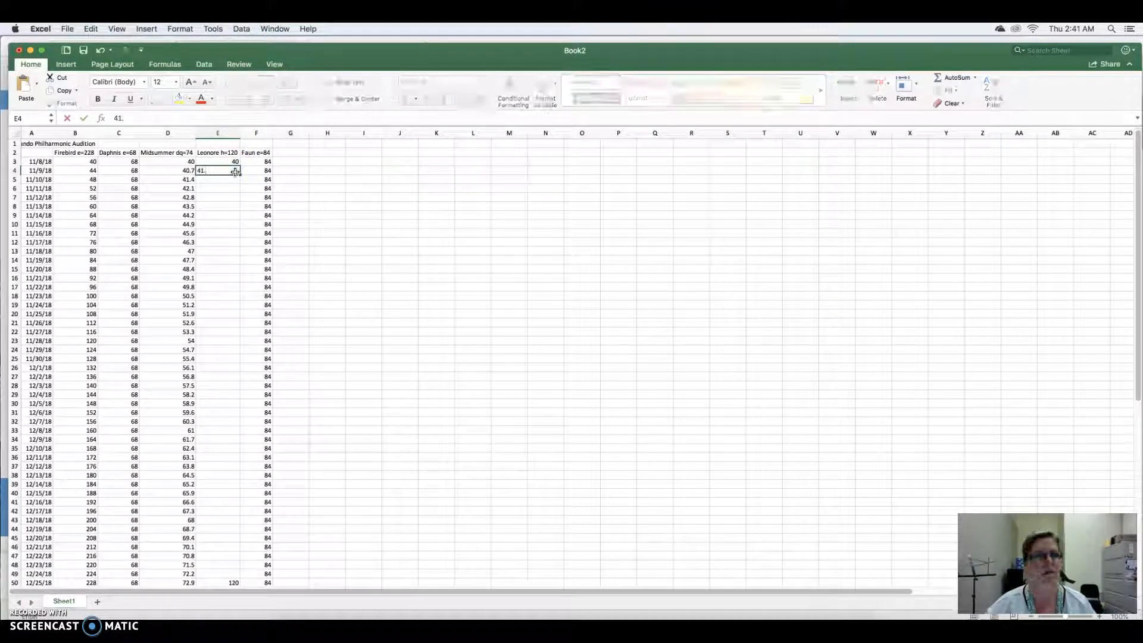
pyautogui.write('.65')
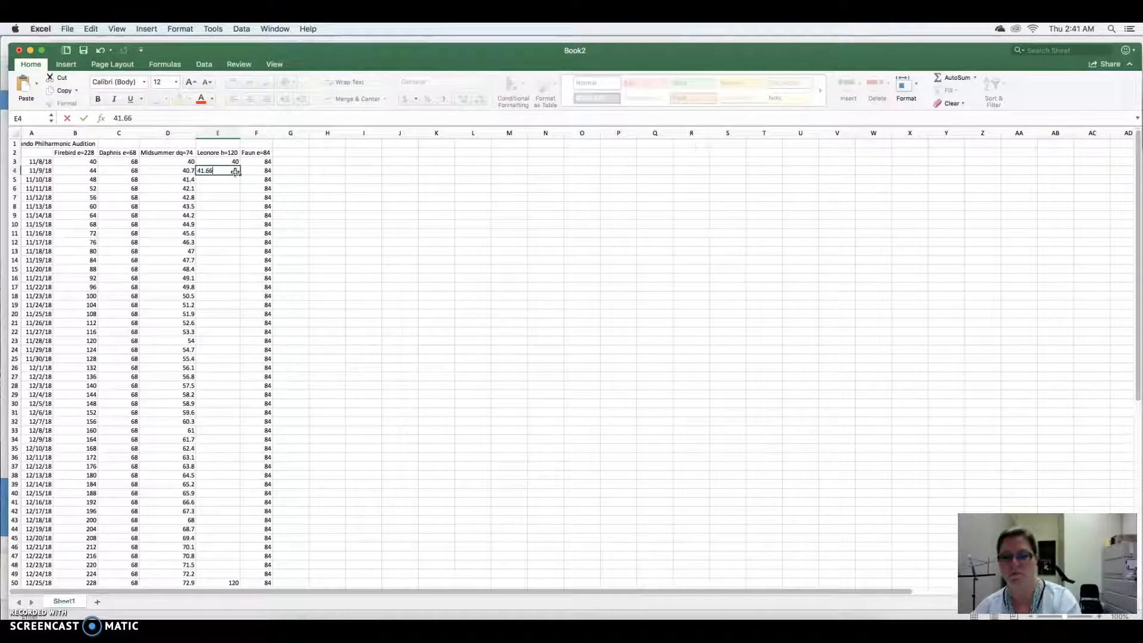
pyautogui.write('7')
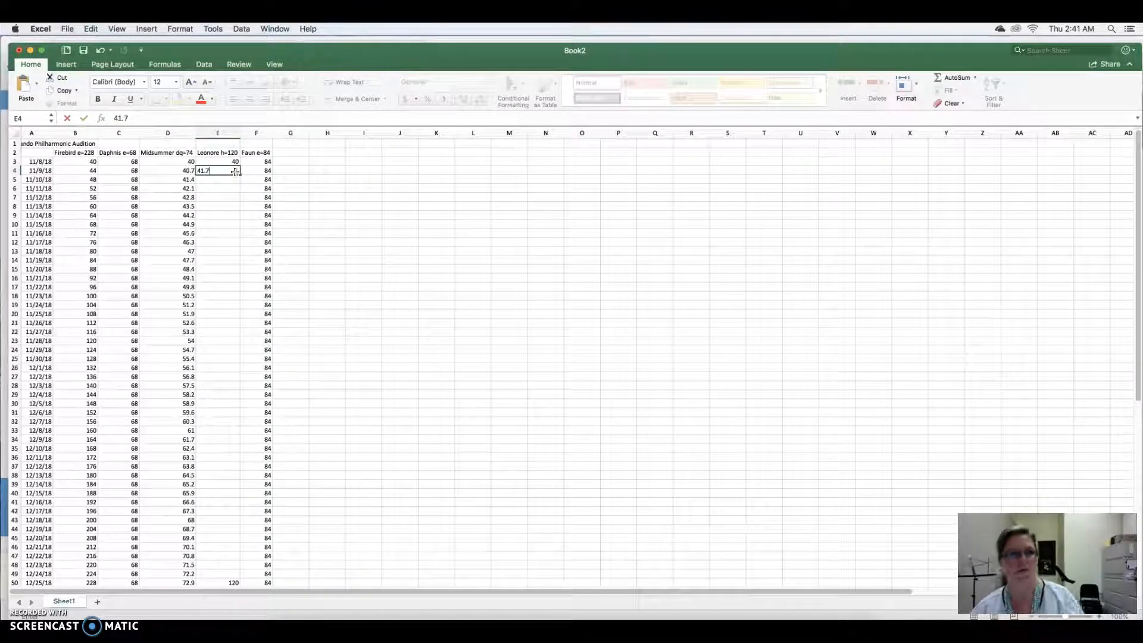
pyautogui.moveTo(233, 161); pyautogui.dragTo(236, 576)
# - Enter 120 for Leonore in the 12/26/18 row and fill 120 from the 12/25/18 row down to the 1/8/19 row
pyautogui.scroll(-6, 235, 577)
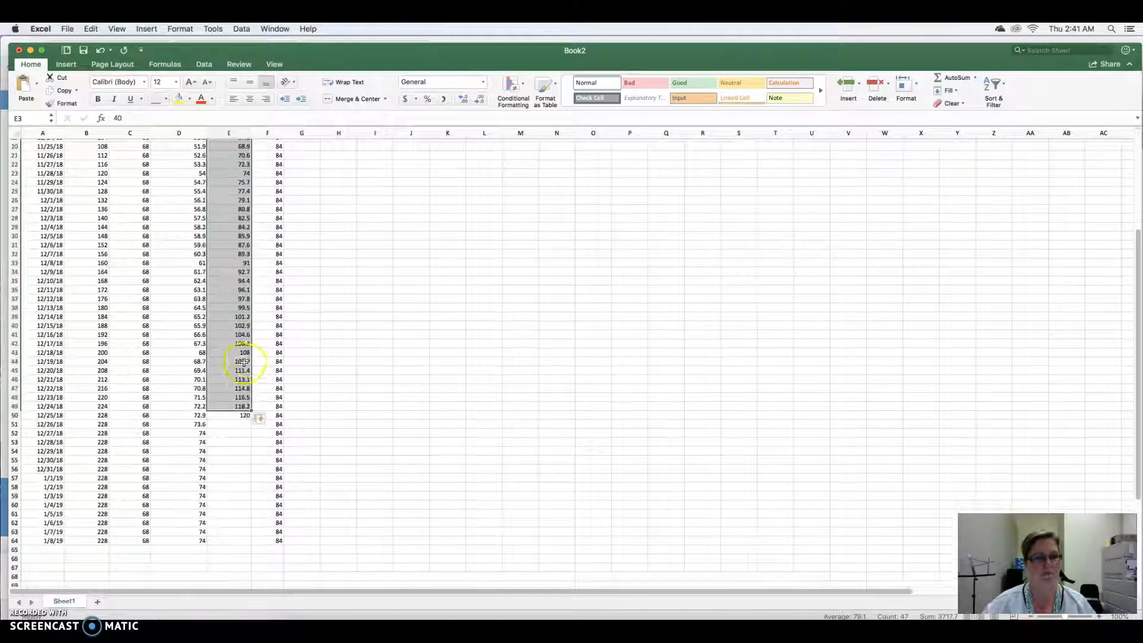
pyautogui.click(240, 422)
pyautogui.write('120')
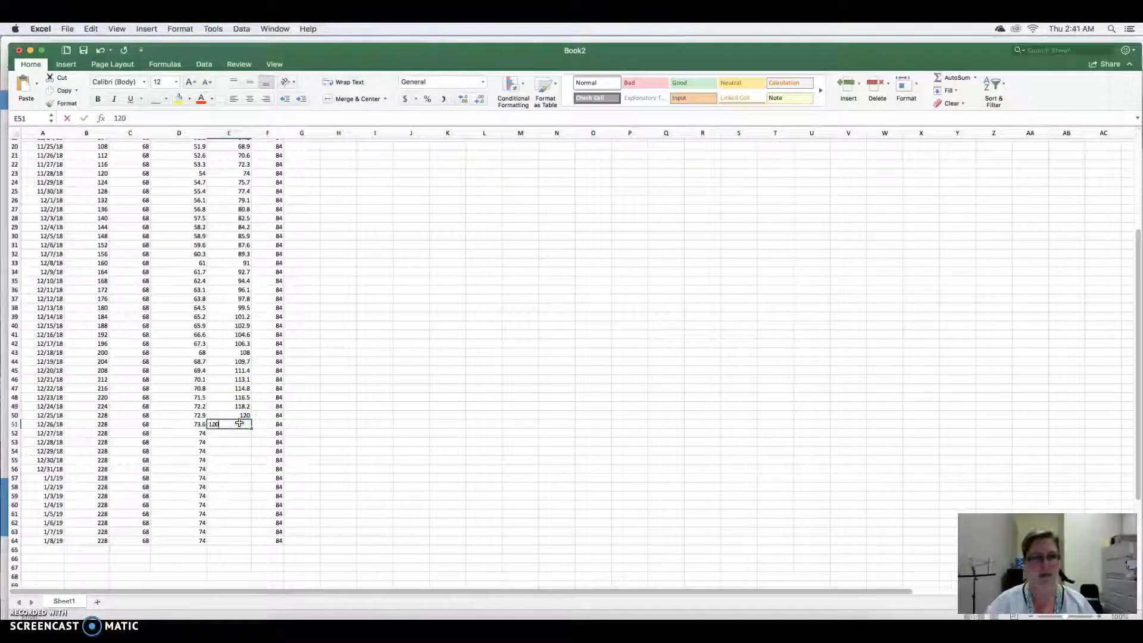
pyautogui.moveTo(242, 418); pyautogui.dragTo(251, 548)
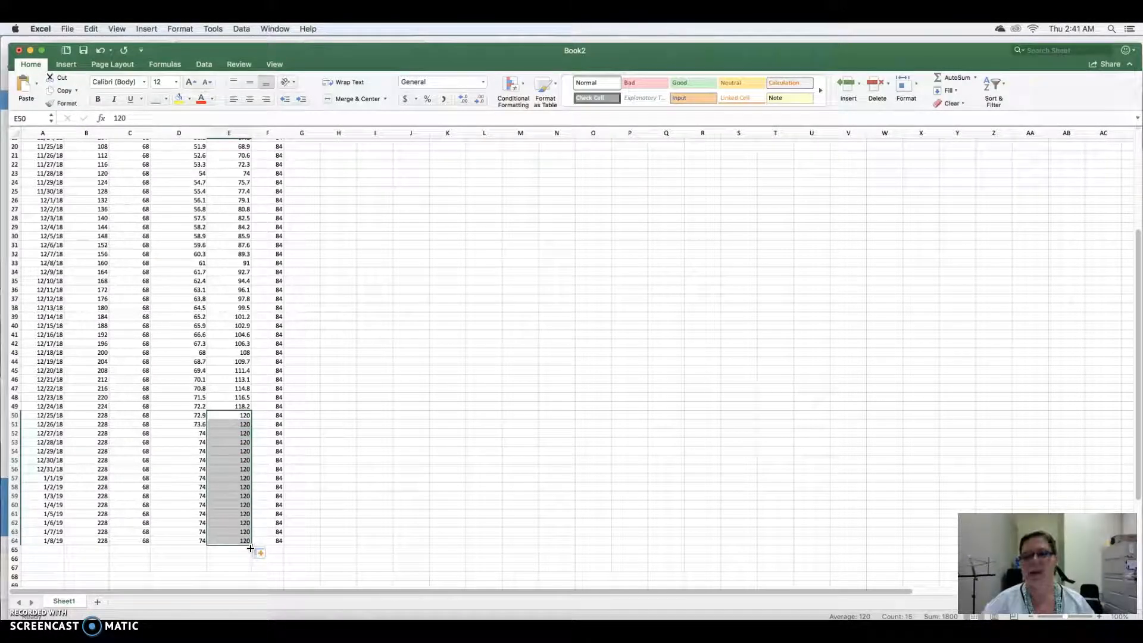
# - Highlight the tempos of all five excerpts in the 11/8/18 to 11/10/18 rows with a yellow fill
pyautogui.scroll(10, 244, 417)
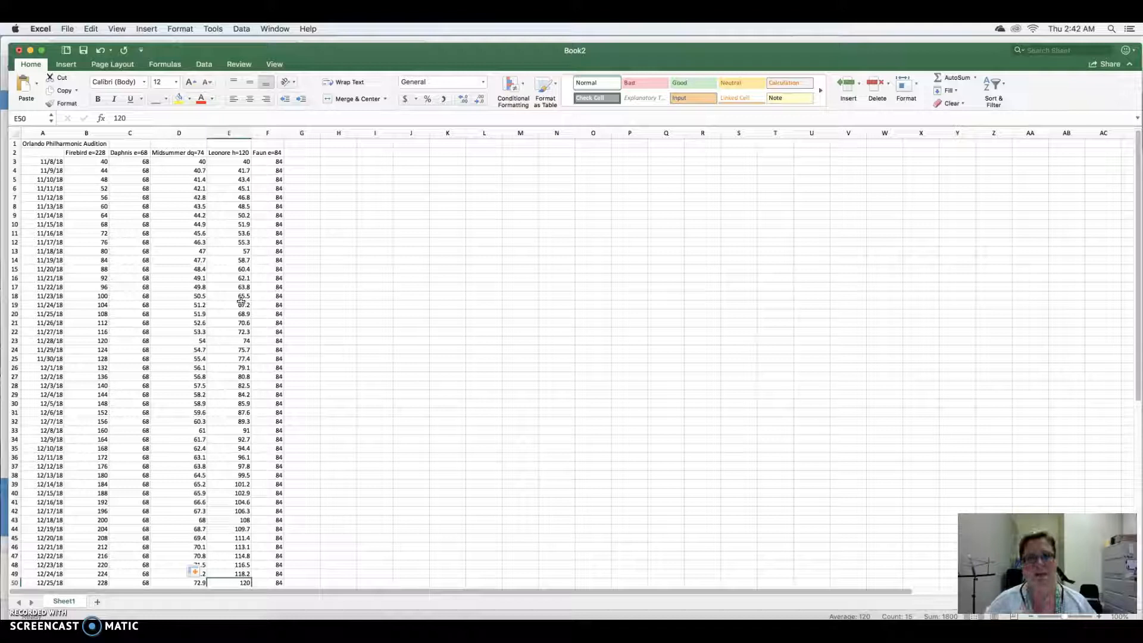
pyautogui.click(106, 159)
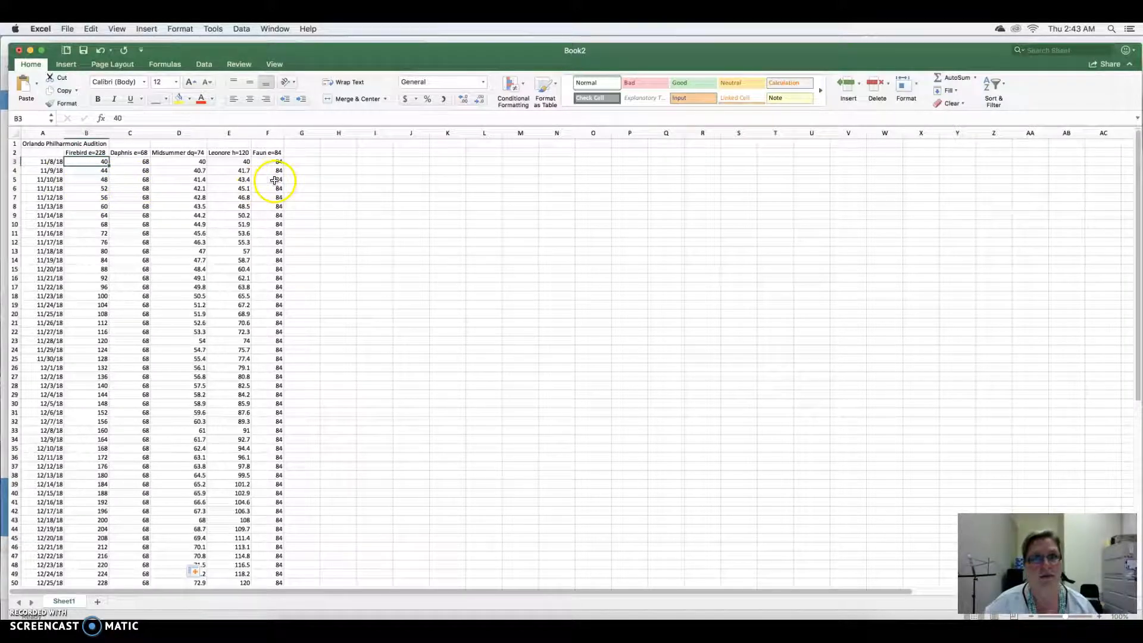
pyautogui.click(85, 189)
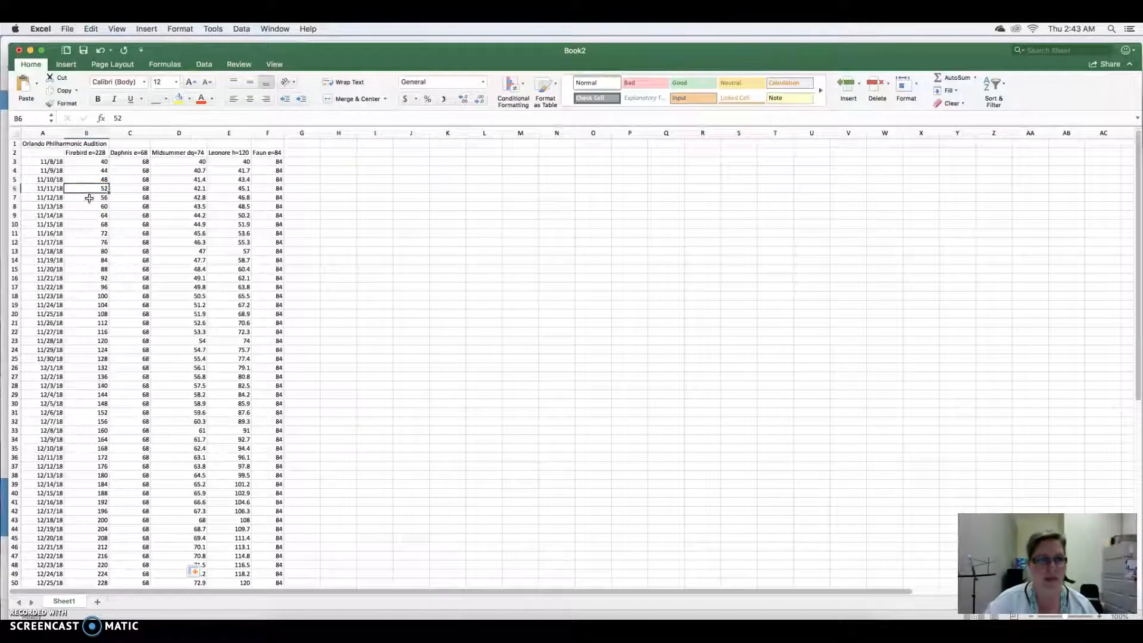
pyautogui.moveTo(90, 179); pyautogui.dragTo(276, 158)
pyautogui.click(171, 104)
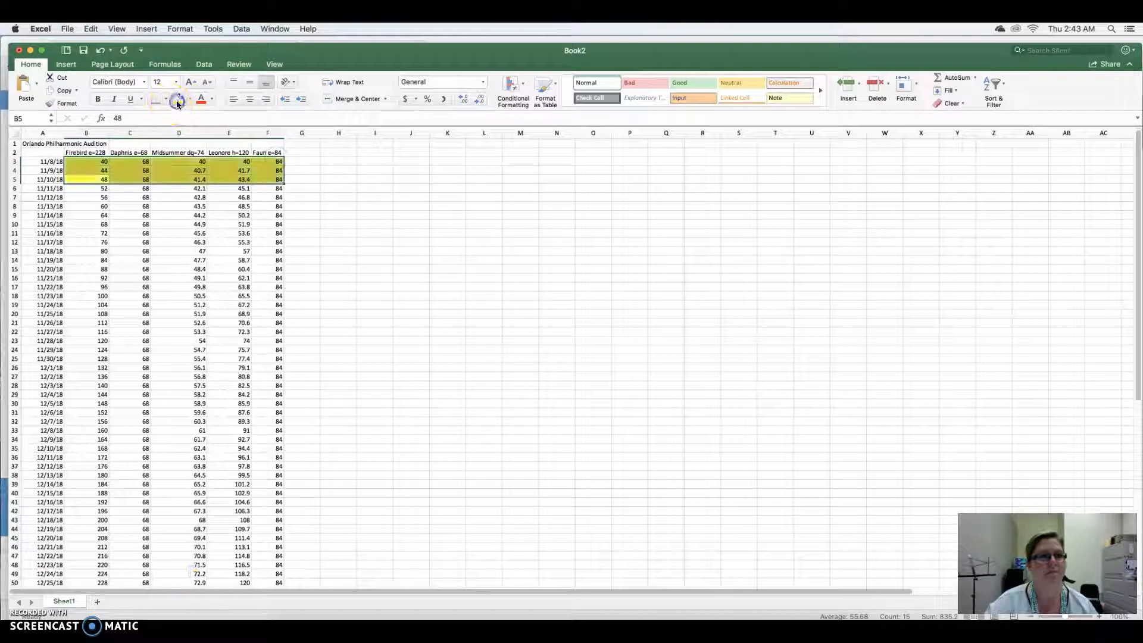
pyautogui.click(88, 197)
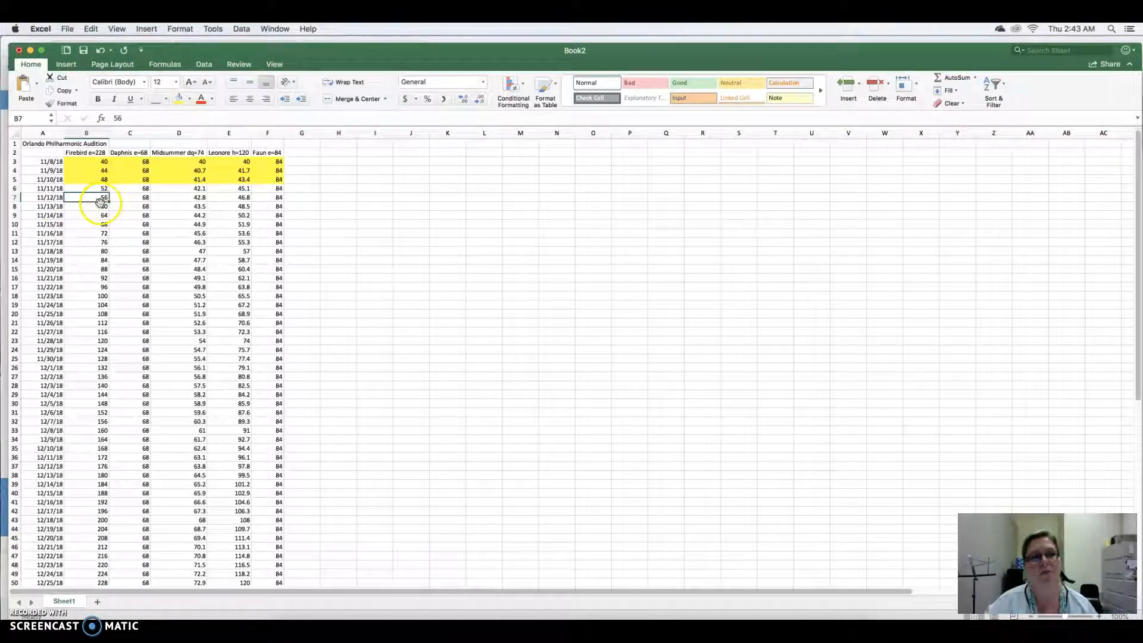
pyautogui.click(105, 188)
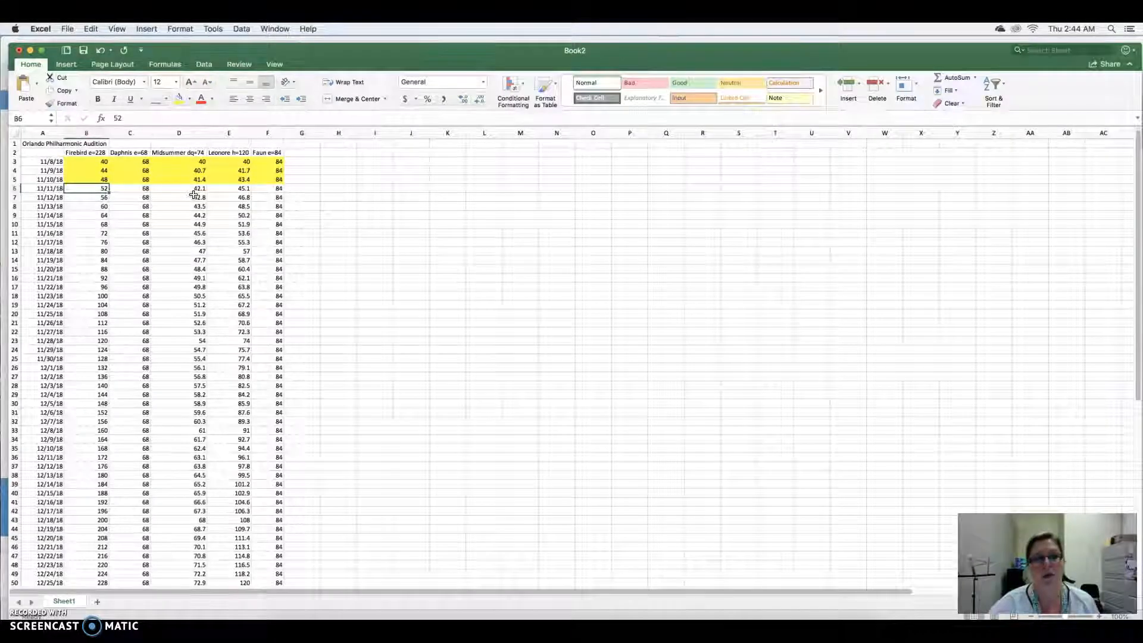
pyautogui.scroll(-7, 194, 195)
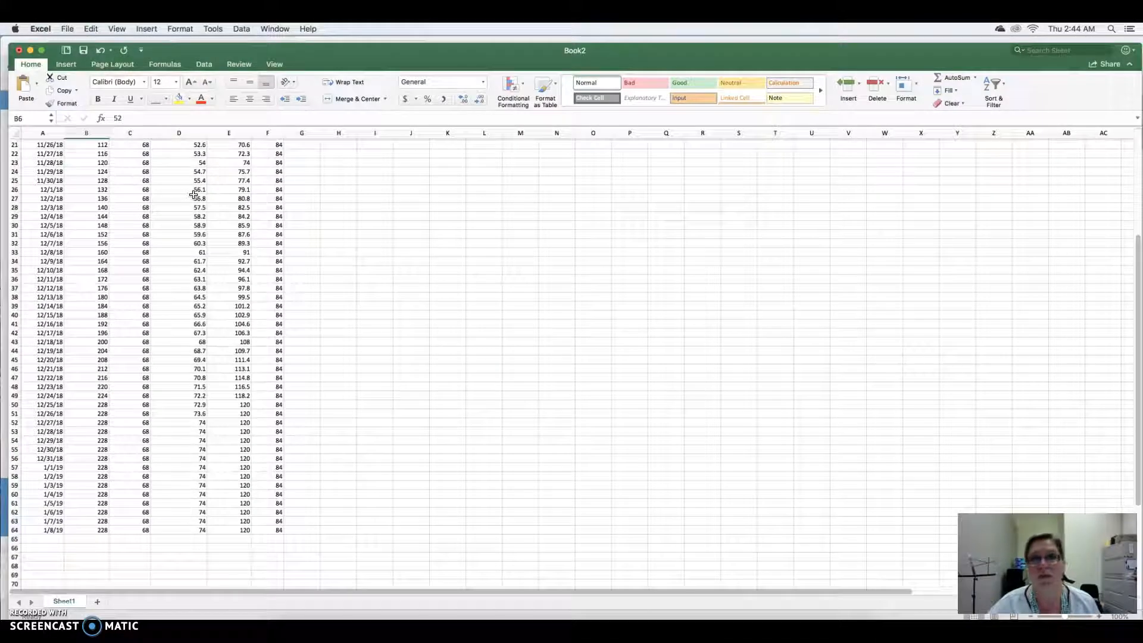